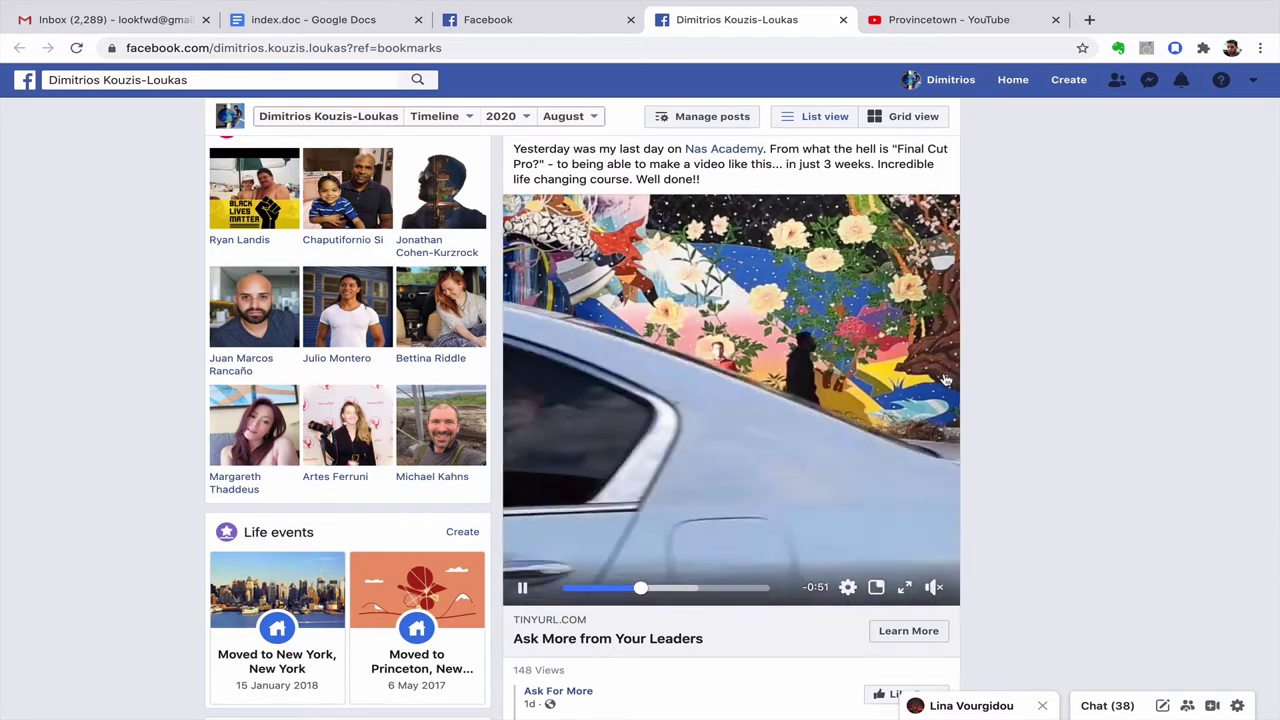
# Pause the playing video post and inspect the blue header bar of the profile page in the developer tools.
pyautogui.click(524, 590)
pyautogui.scroll(10, 1034, 289)
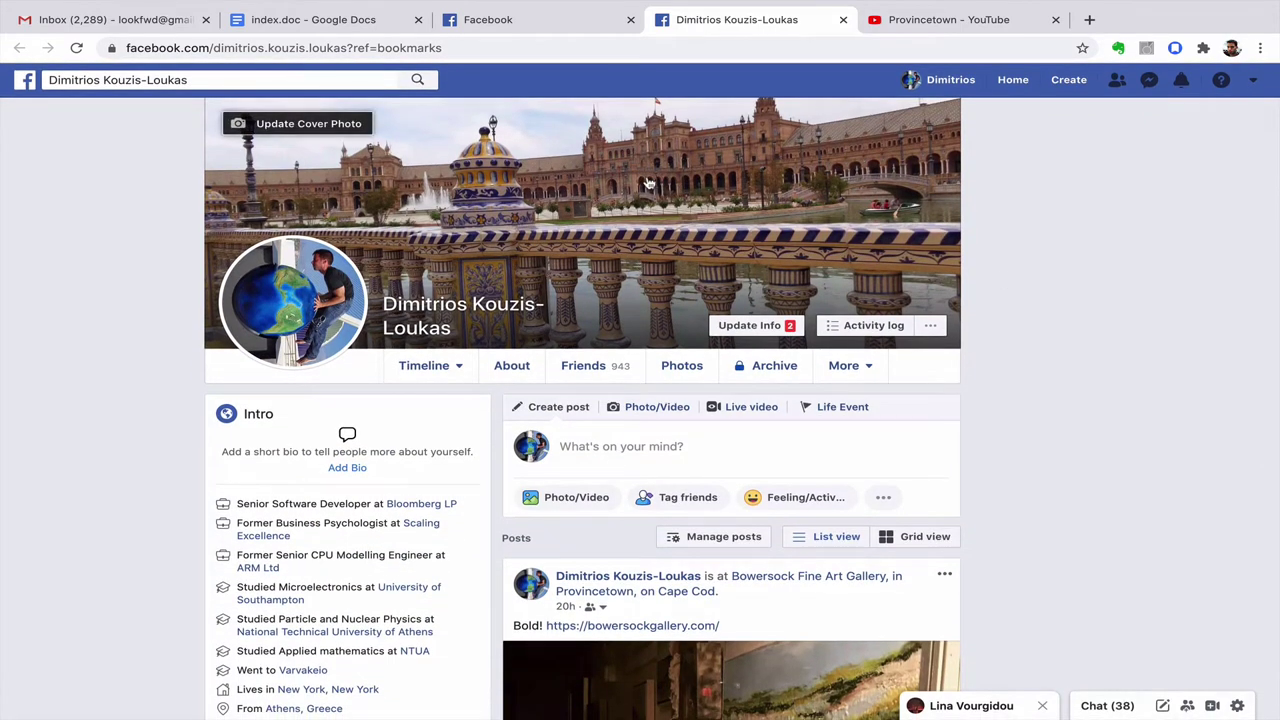
pyautogui.rightClick(678, 84)
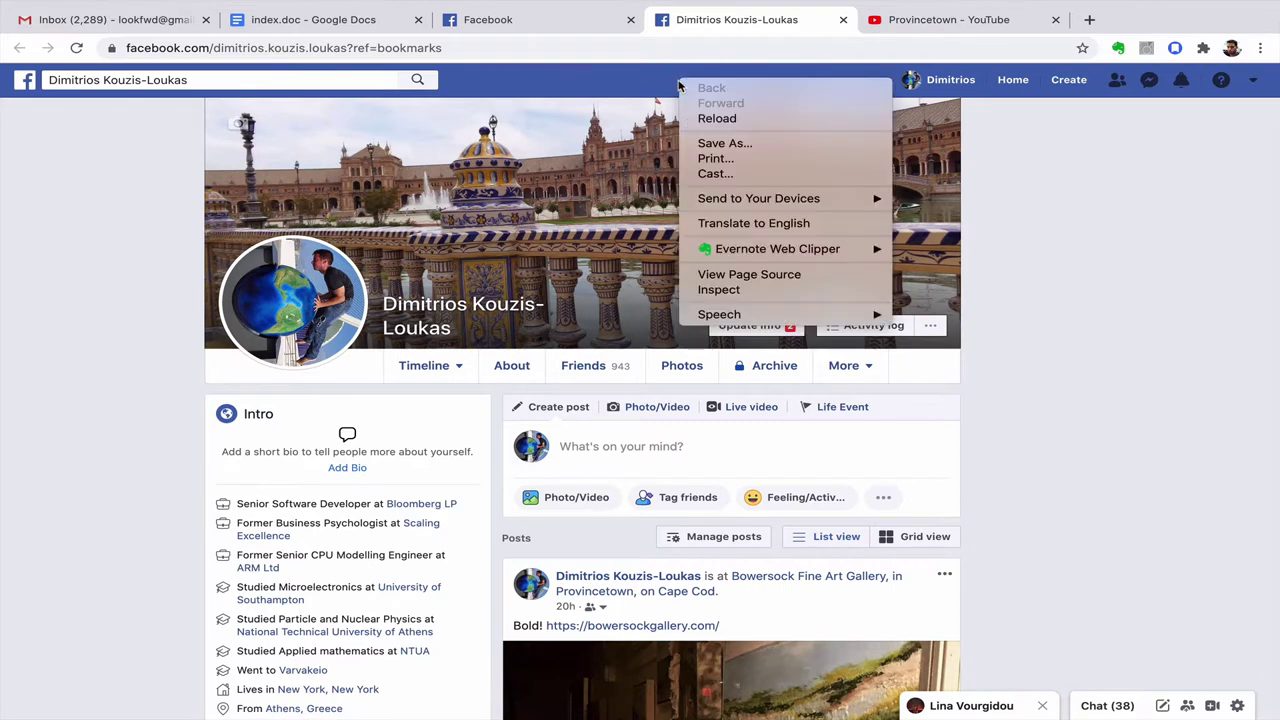
pyautogui.click(718, 289)
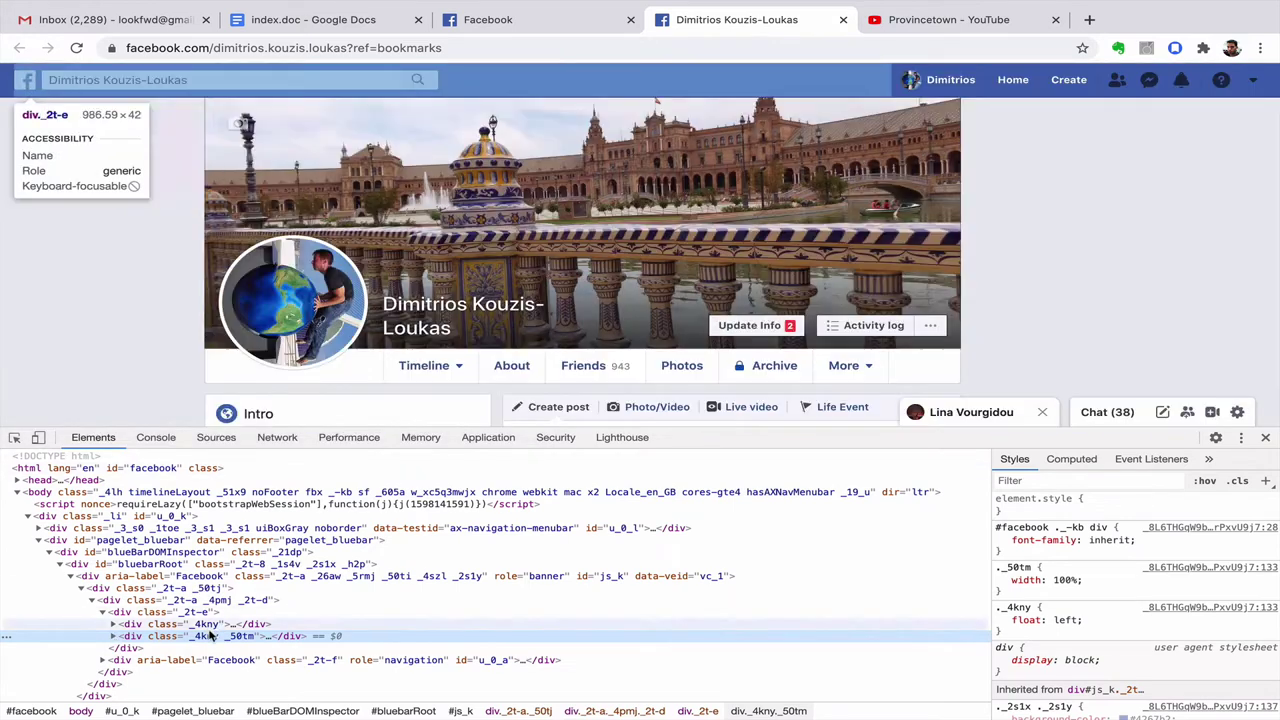
# Add the inline attribute style="background:green" to the header bar's div with class "_4kny _50tm".
pyautogui.doubleClick(240, 636)
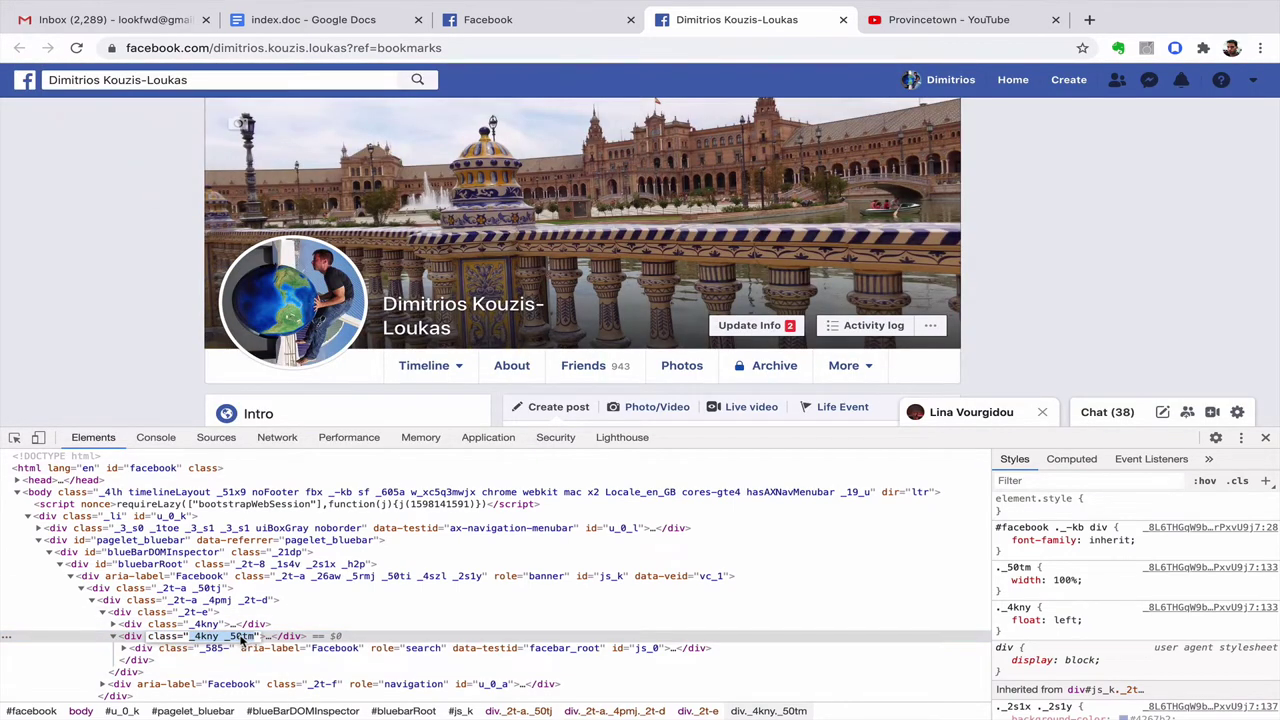
pyautogui.press('Tab')
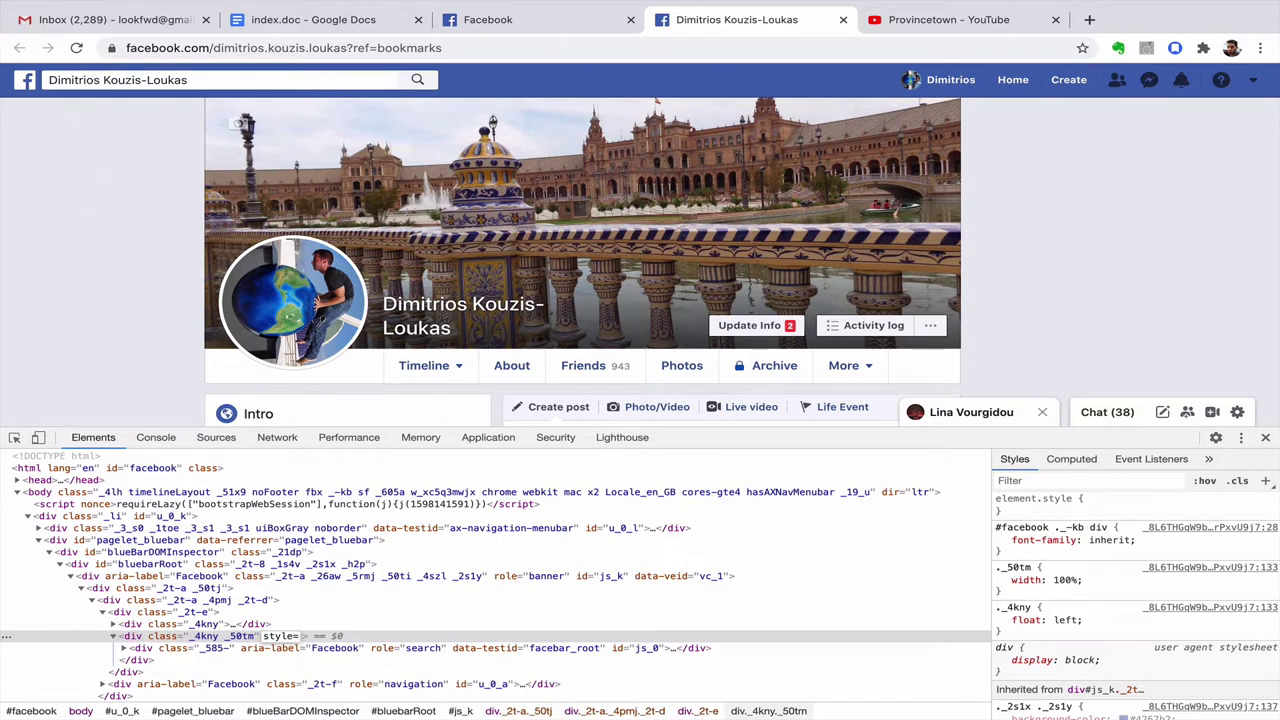
pyautogui.write('style="background:green')
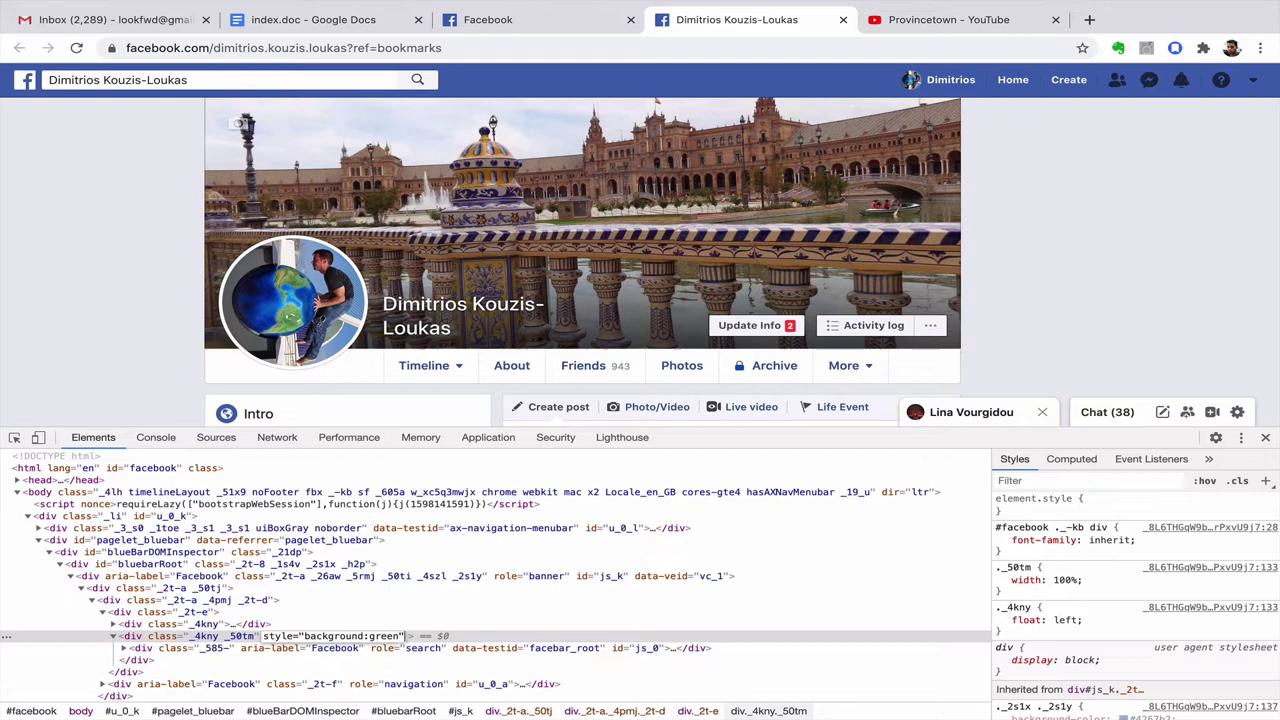
pyautogui.press('Return')
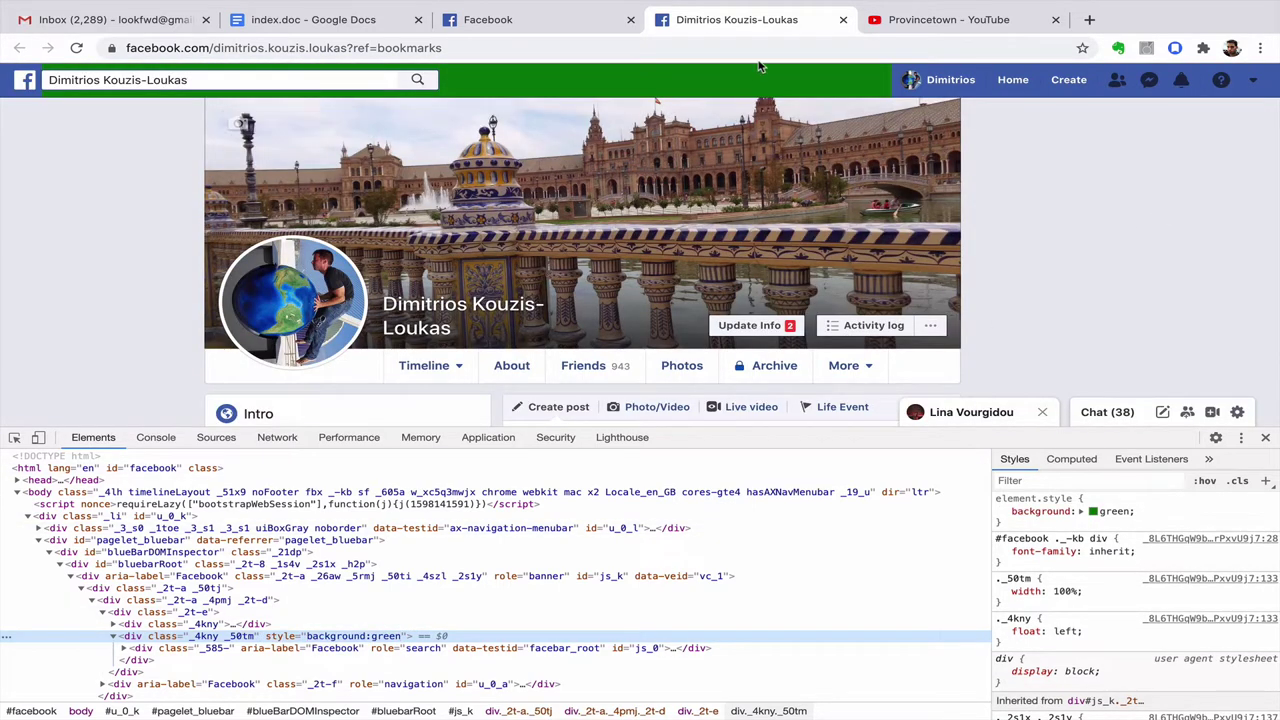
# Close the developer tools and reload the profile page to discard the green header background.
pyautogui.rightClick(727, 83)
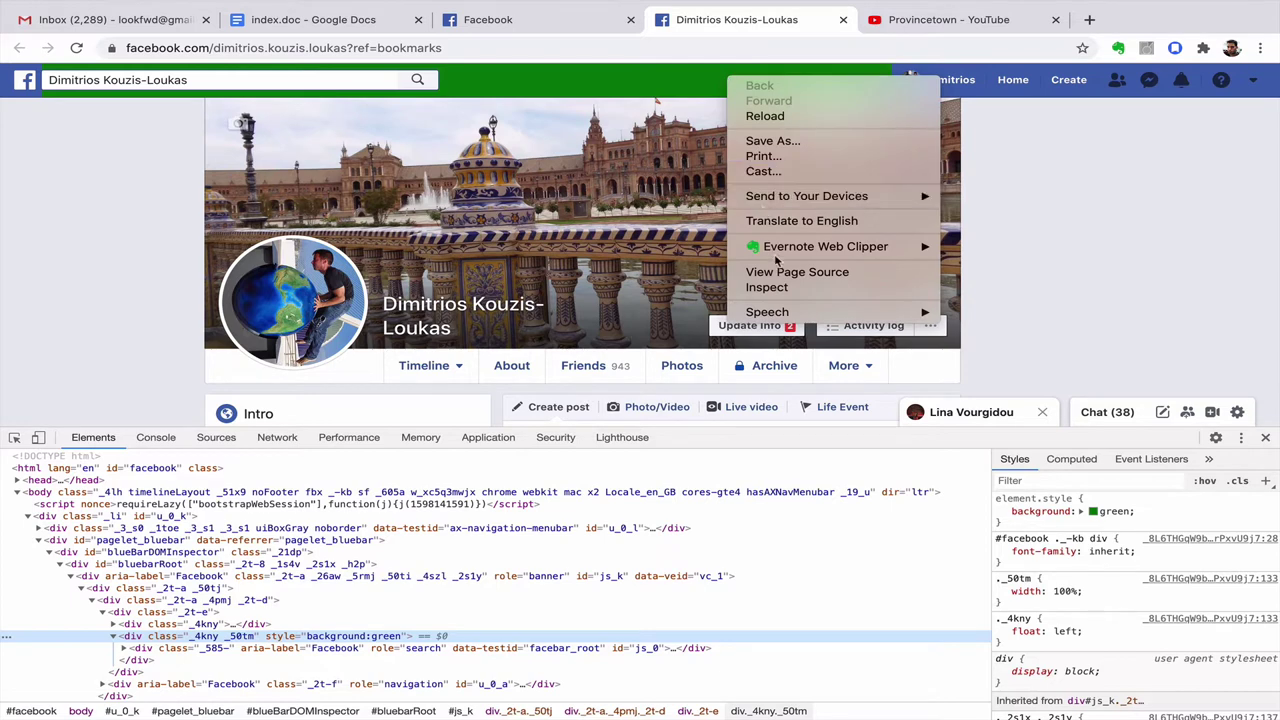
pyautogui.click(785, 291)
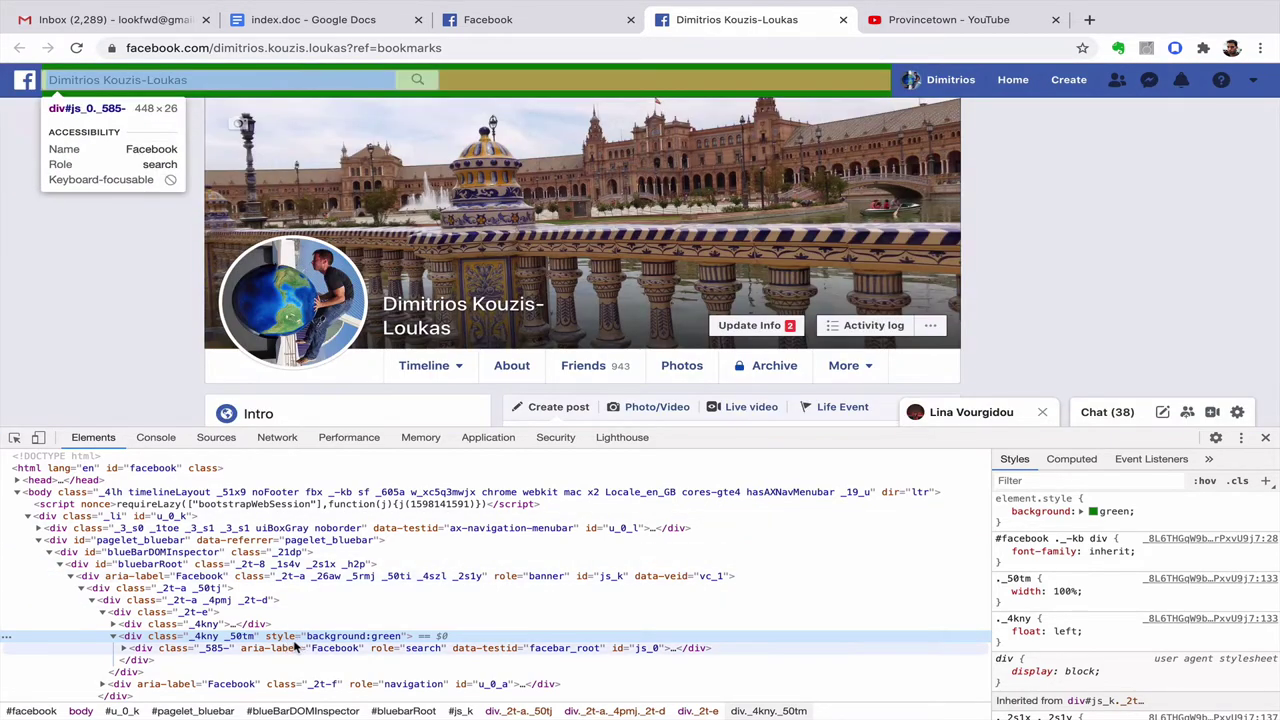
pyautogui.doubleClick(277, 638)
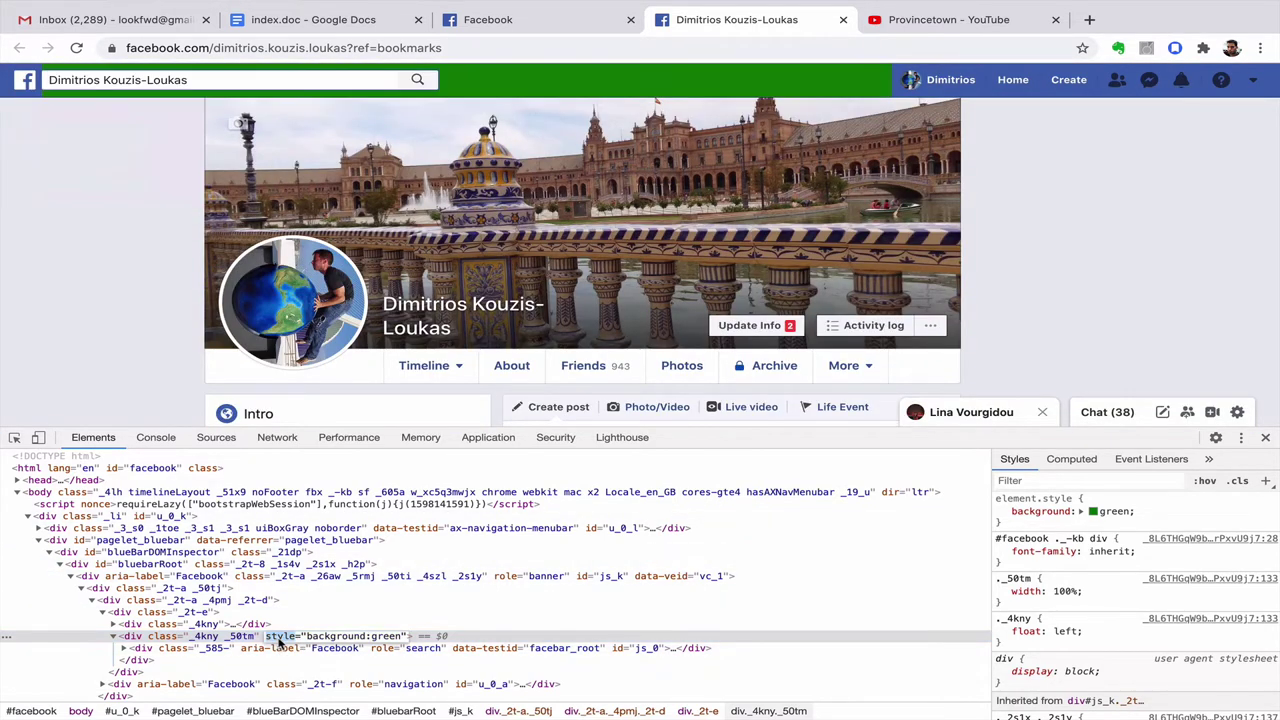
pyautogui.press('super+a')
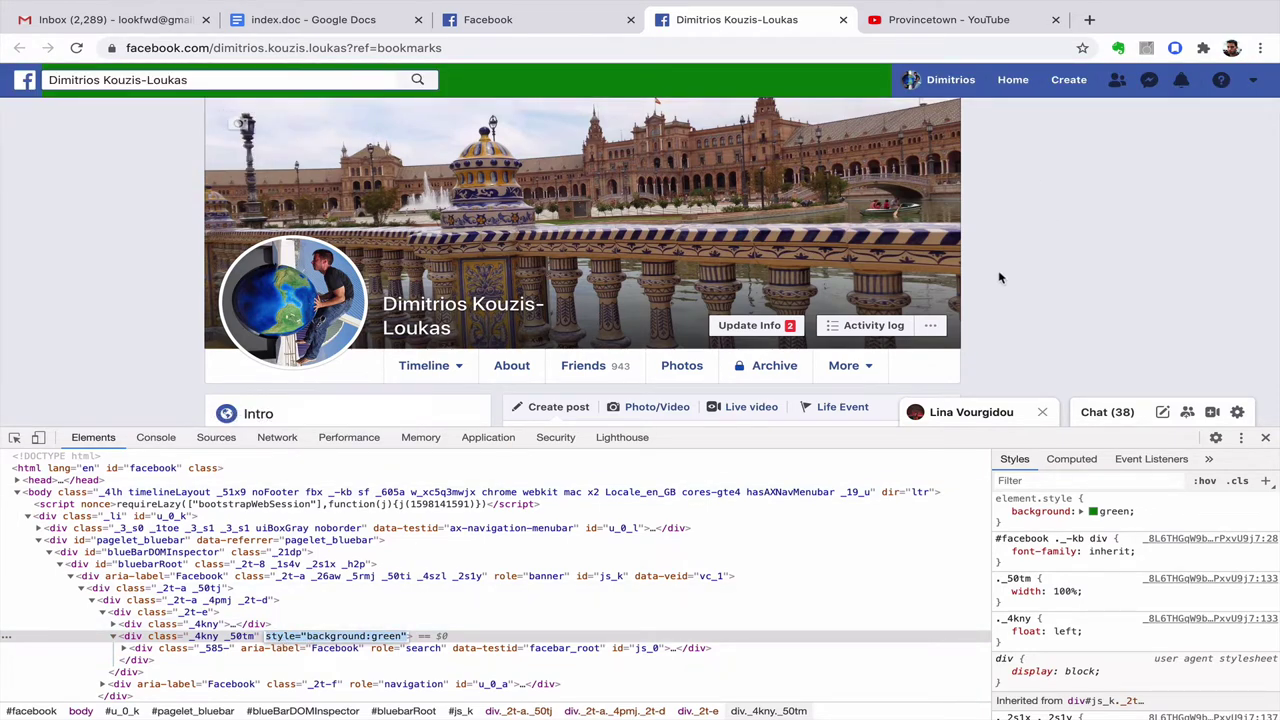
pyautogui.click(1058, 254)
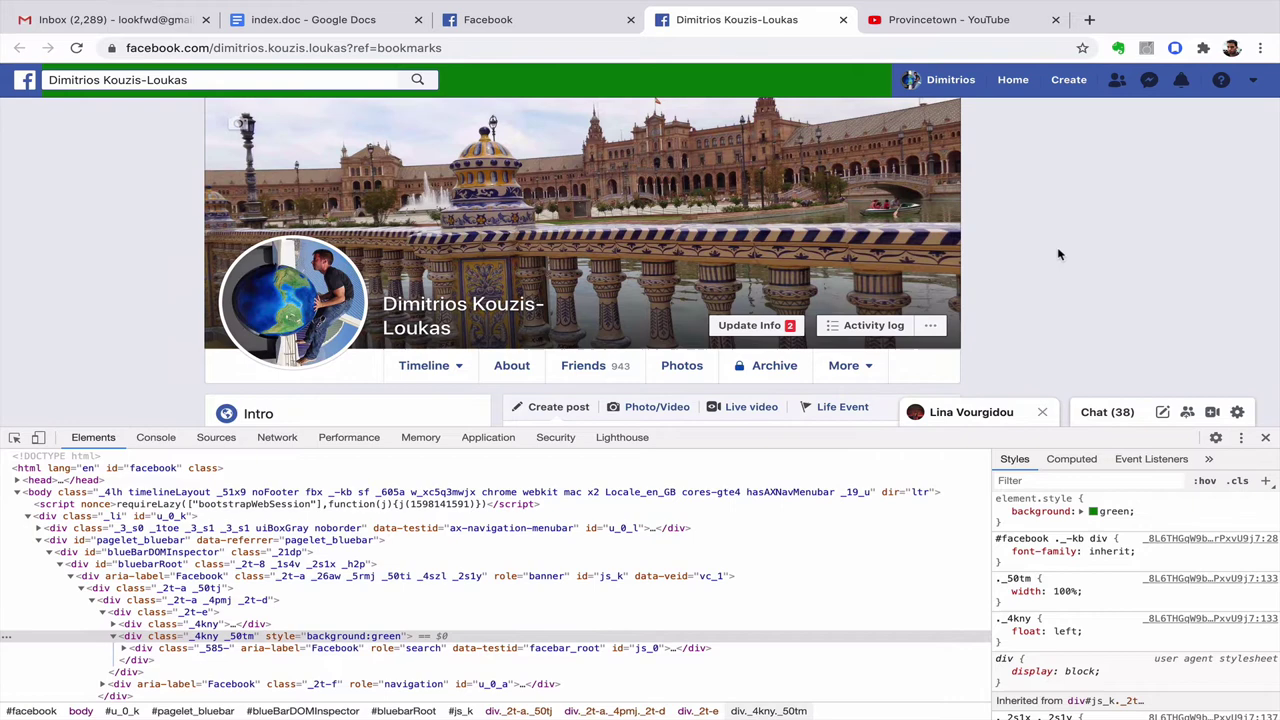
pyautogui.click(1263, 437)
pyautogui.press('super+r')
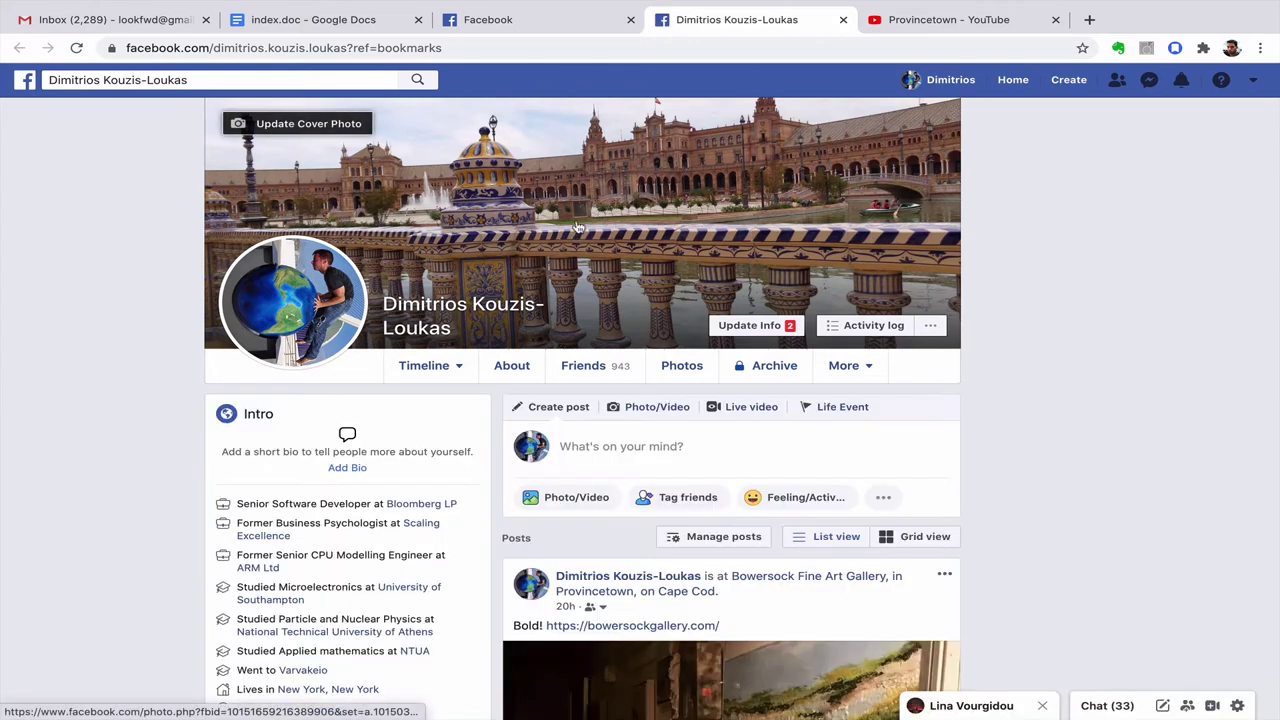
# Inspect the profile's cover photo to show its element in the page markup.
pyautogui.rightClick(591, 178)
pyautogui.click(586, 192)
pyautogui.rightClick(609, 174)
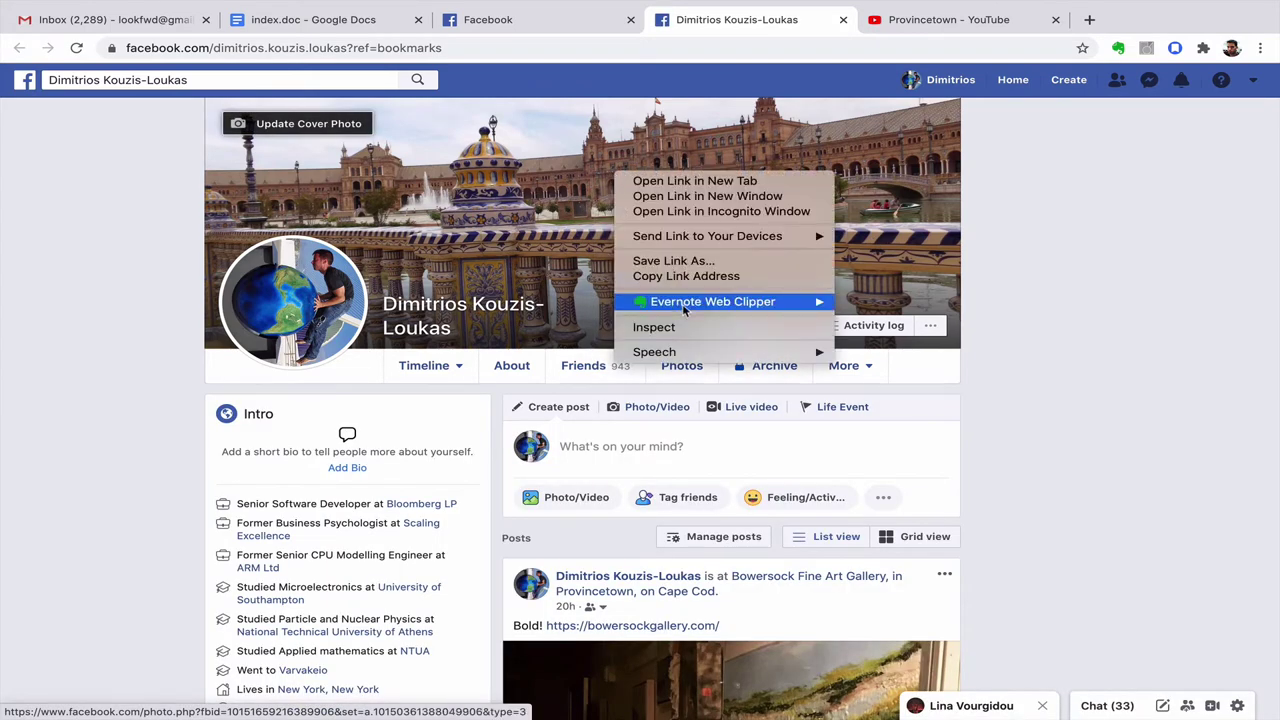
pyautogui.click(683, 328)
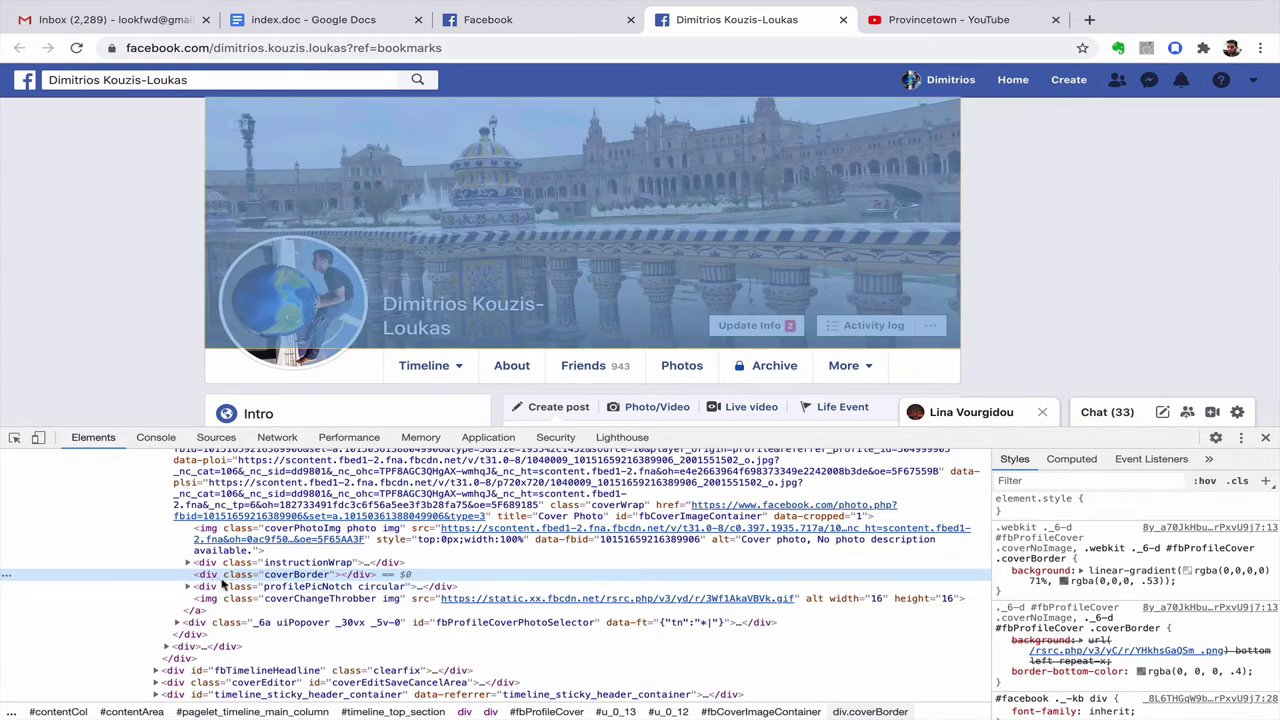
# Examine the markup around the cover photo, expanding the profilePicNotch, instructionWrap and fbProfileCoverPhotoSelector elements down to their nested content.
pyautogui.click(188, 587)
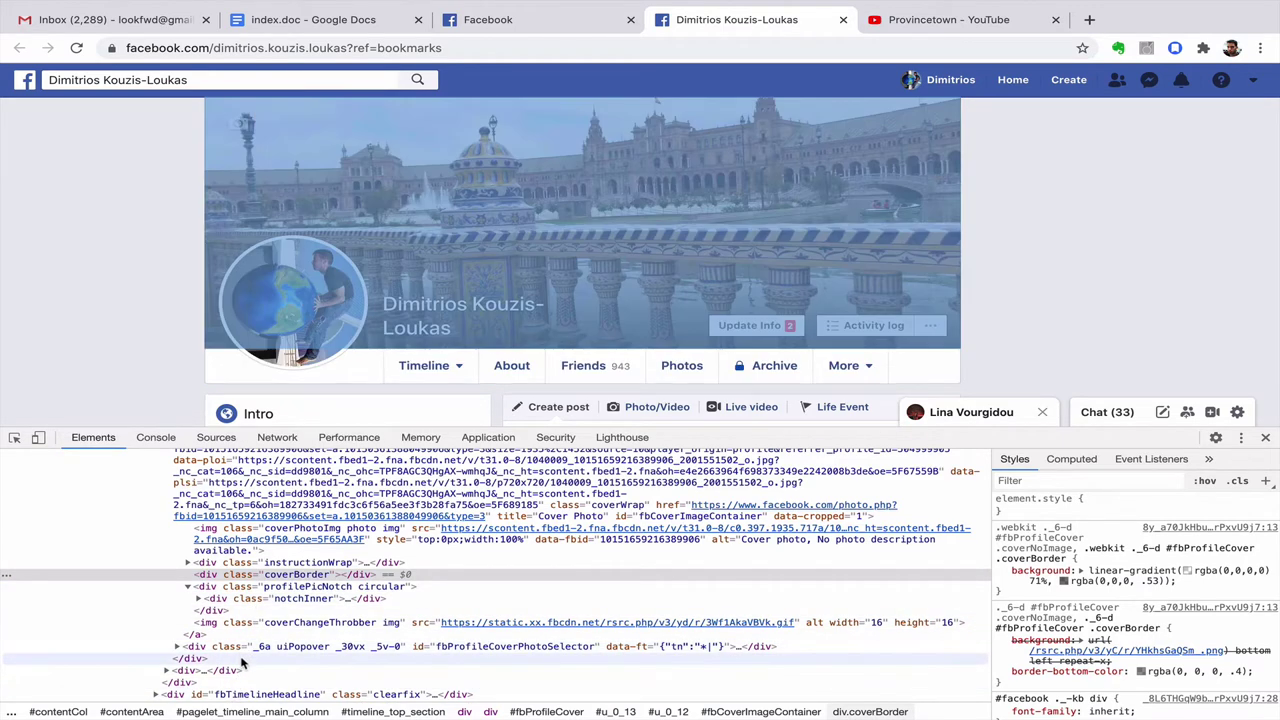
pyautogui.click(192, 648)
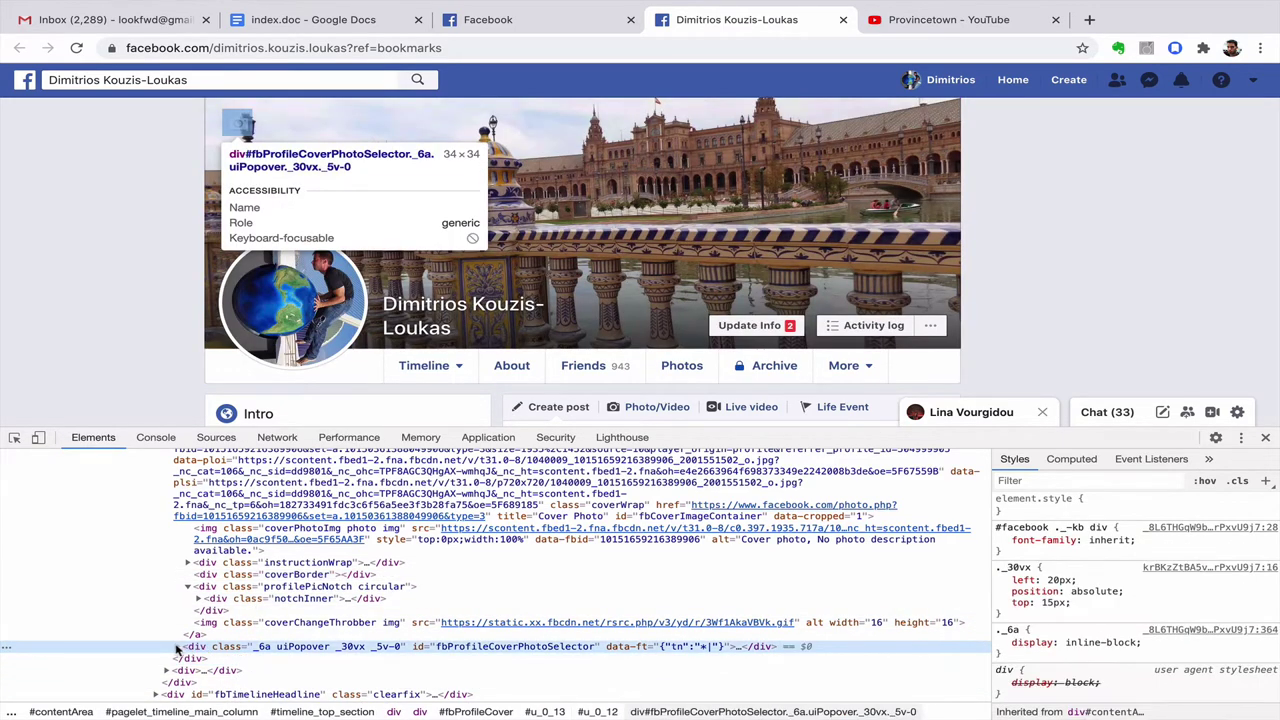
pyautogui.click(177, 647)
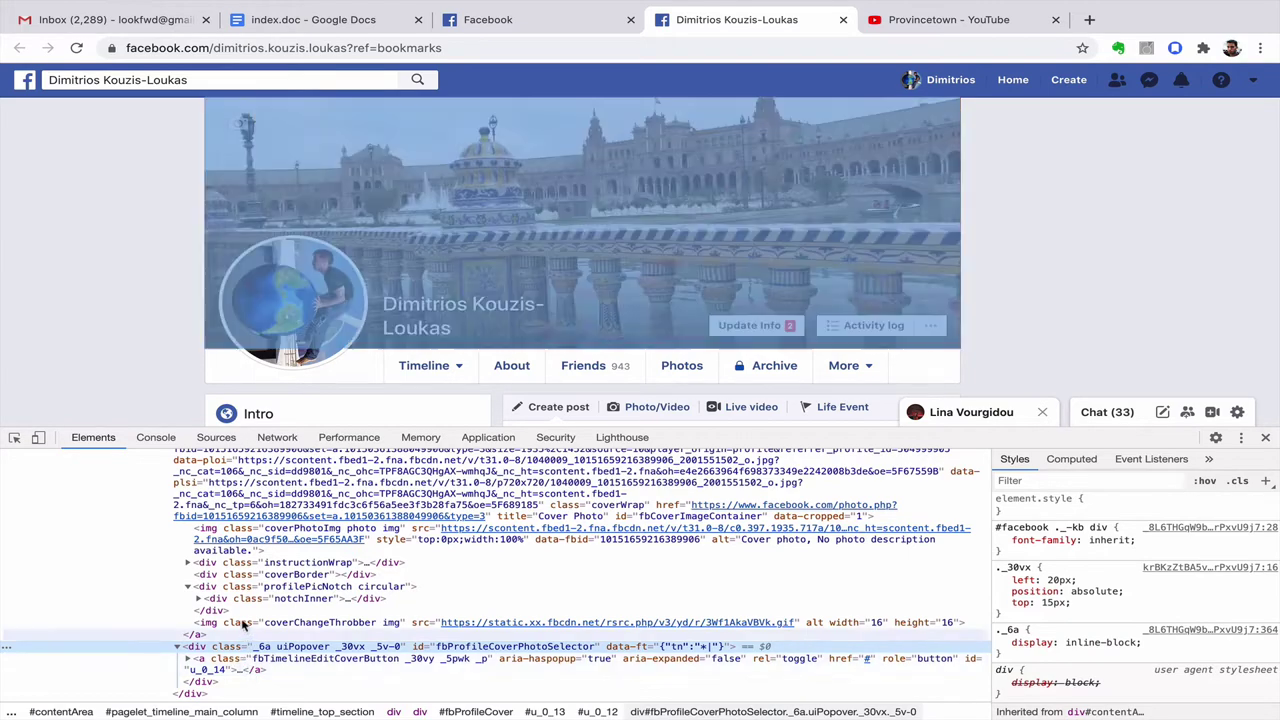
pyautogui.click(218, 564)
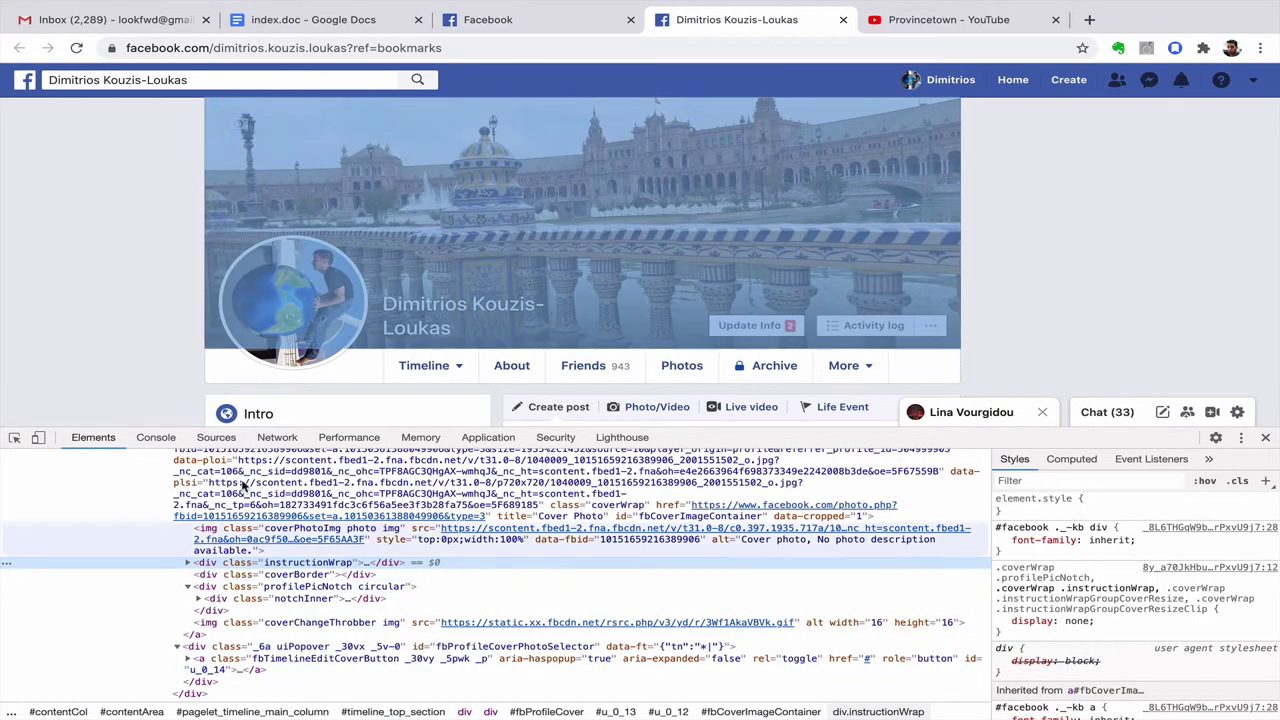
pyautogui.click(245, 480)
pyautogui.scroll(3, 243, 480)
pyautogui.scroll(-2, 245, 480)
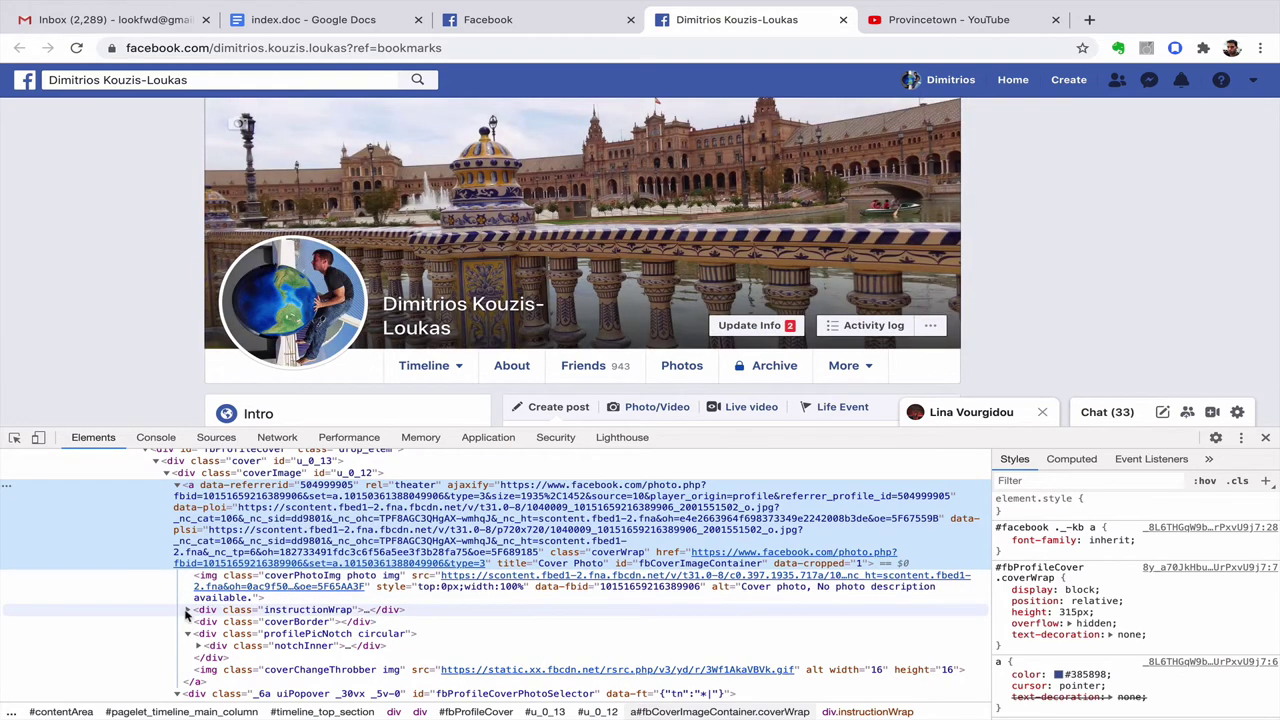
pyautogui.click(186, 610)
pyautogui.scroll(-2, 190, 615)
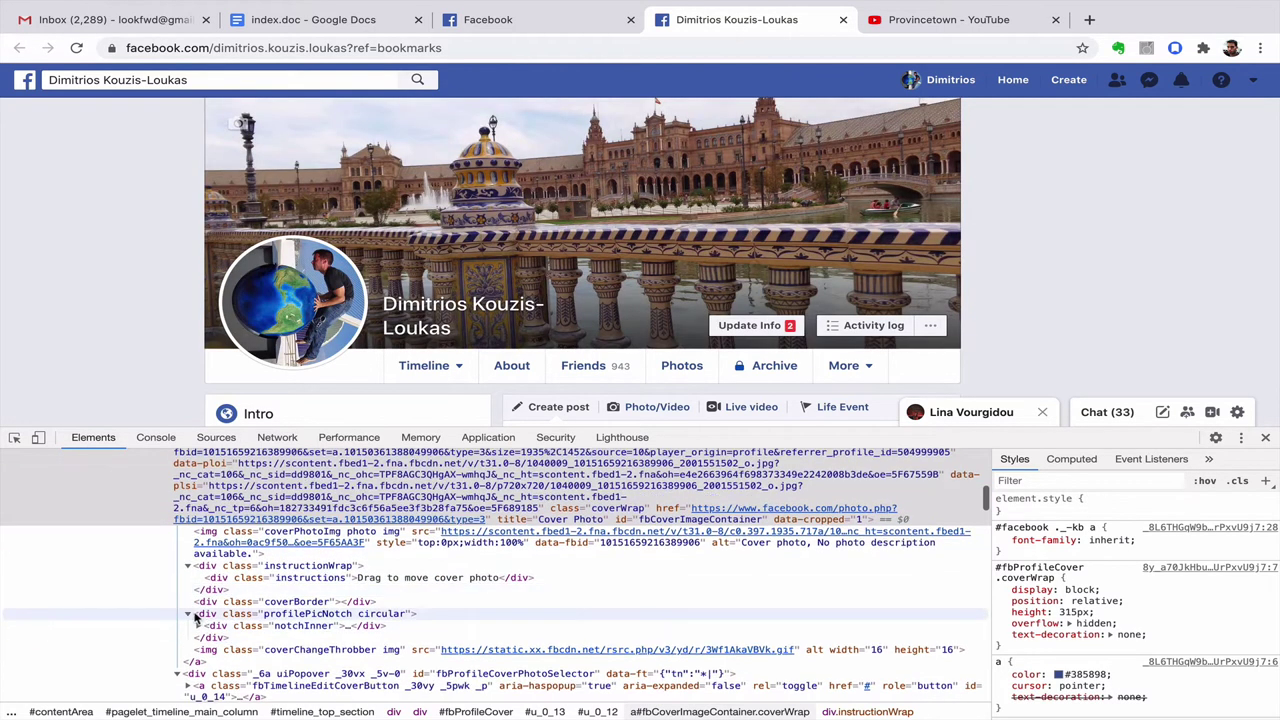
pyautogui.click(200, 626)
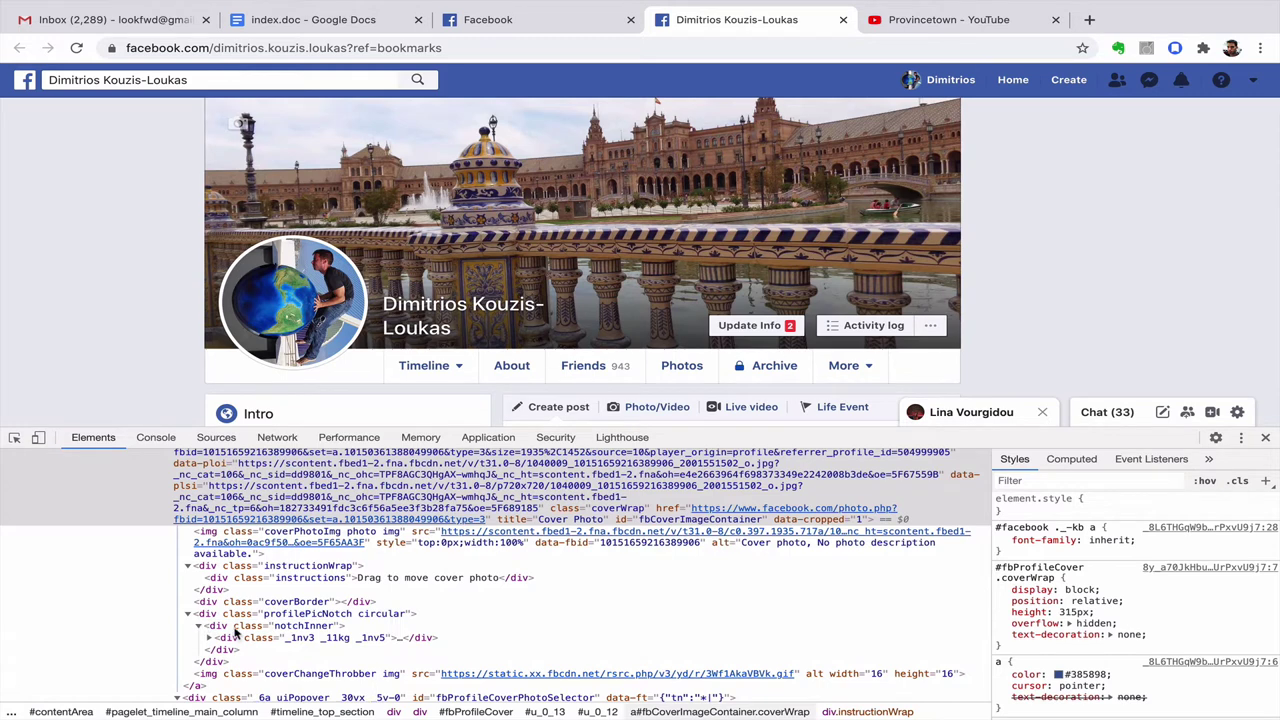
pyautogui.click(209, 637)
pyautogui.scroll(-1, 240, 640)
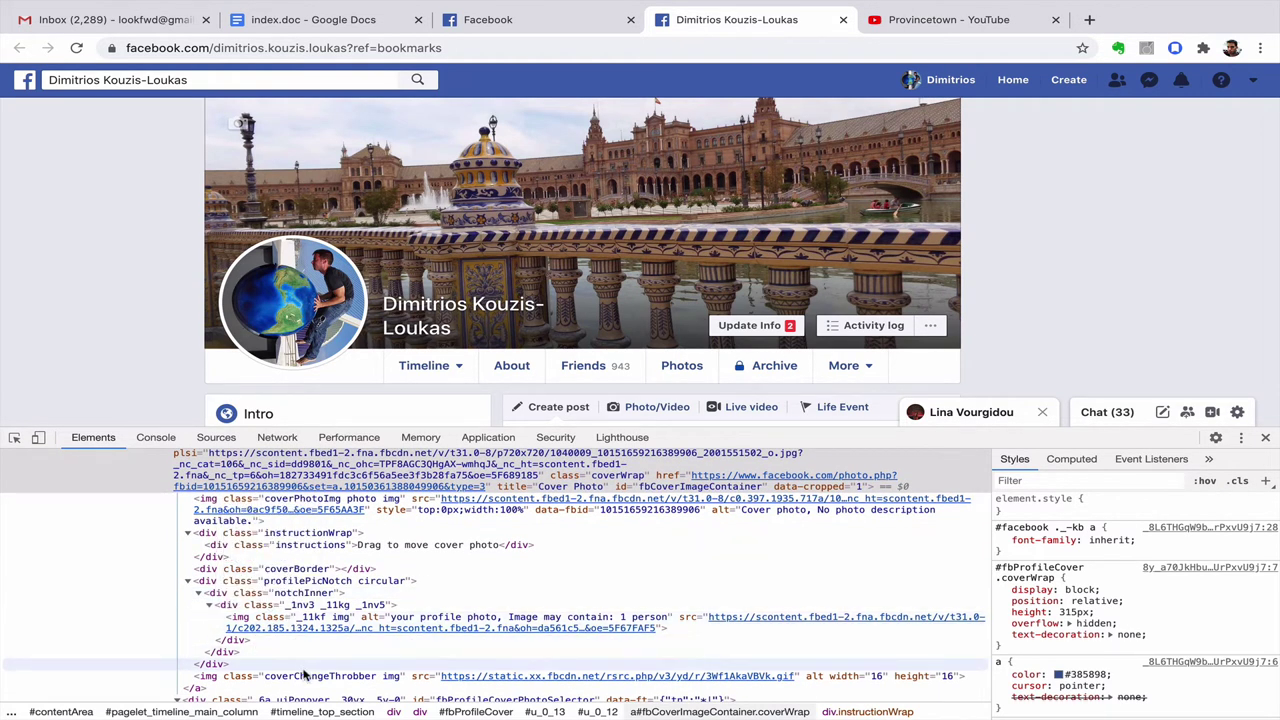
pyautogui.scroll(-3, 303, 665)
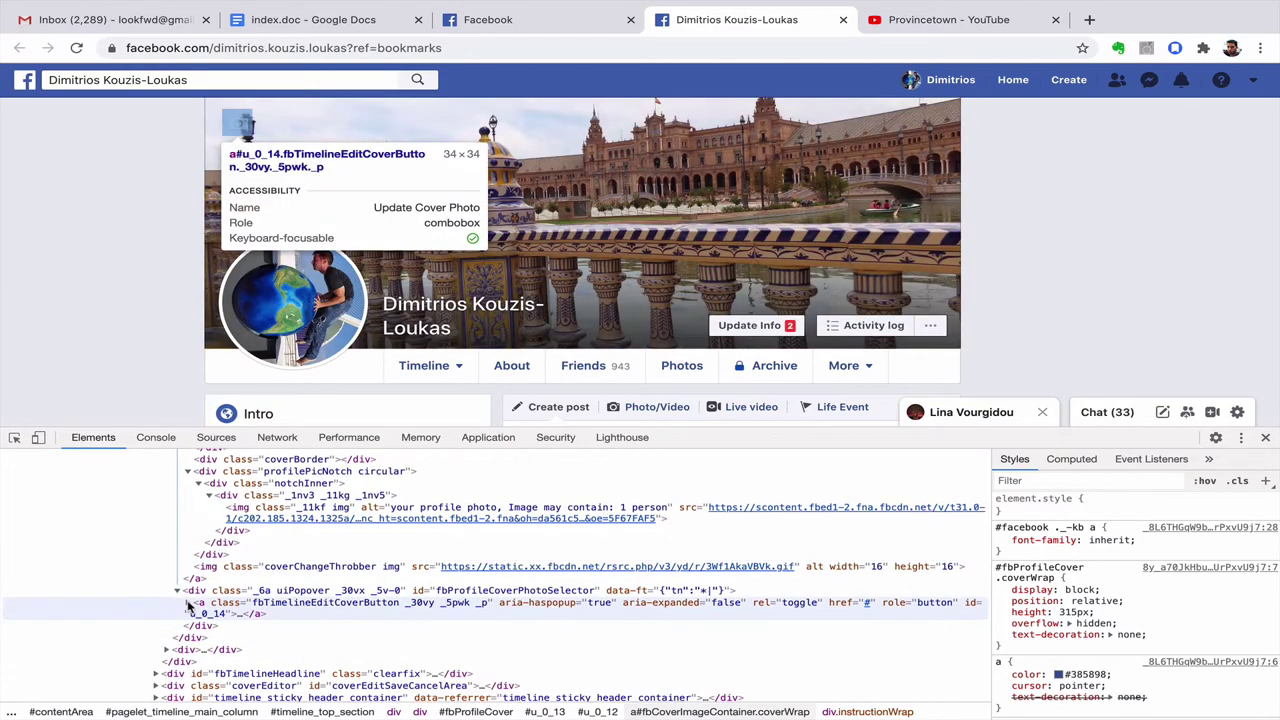
pyautogui.click(188, 603)
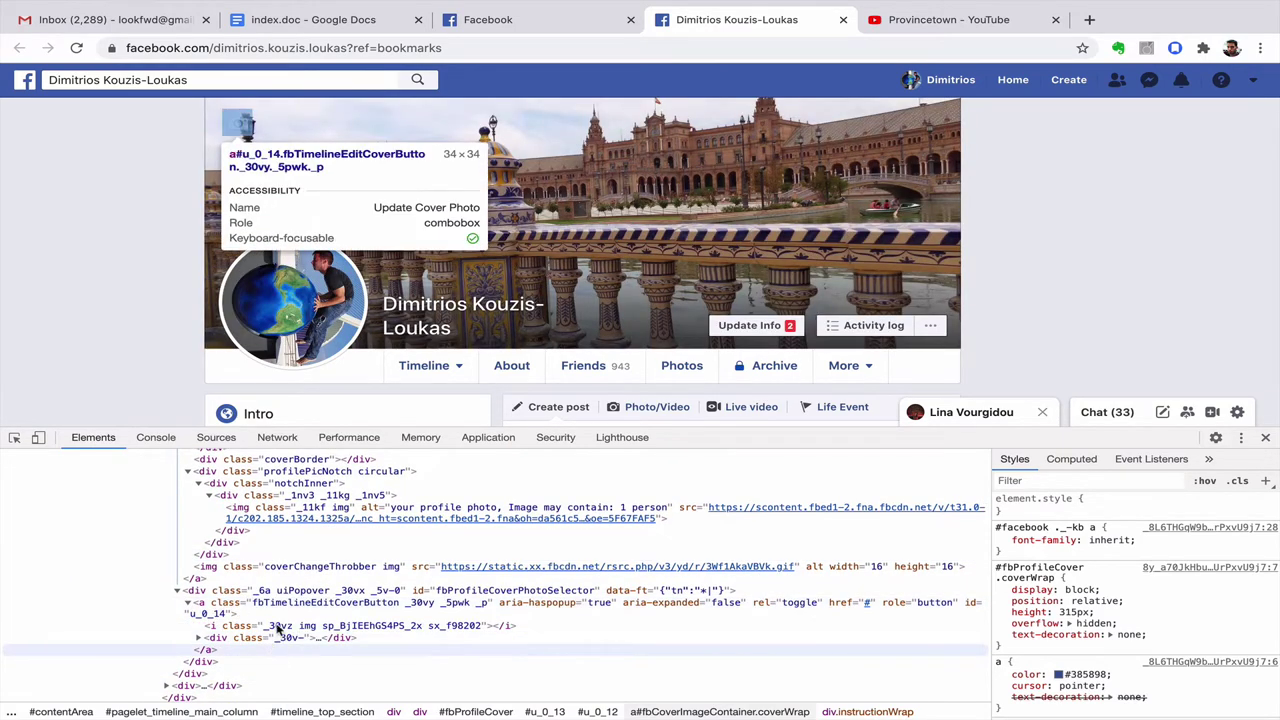
pyautogui.scroll(-1, 276, 625)
# Inspect the cover photo again and select its img element with class coverPhotoImg inside the coverWrap link.
pyautogui.rightClick(708, 228)
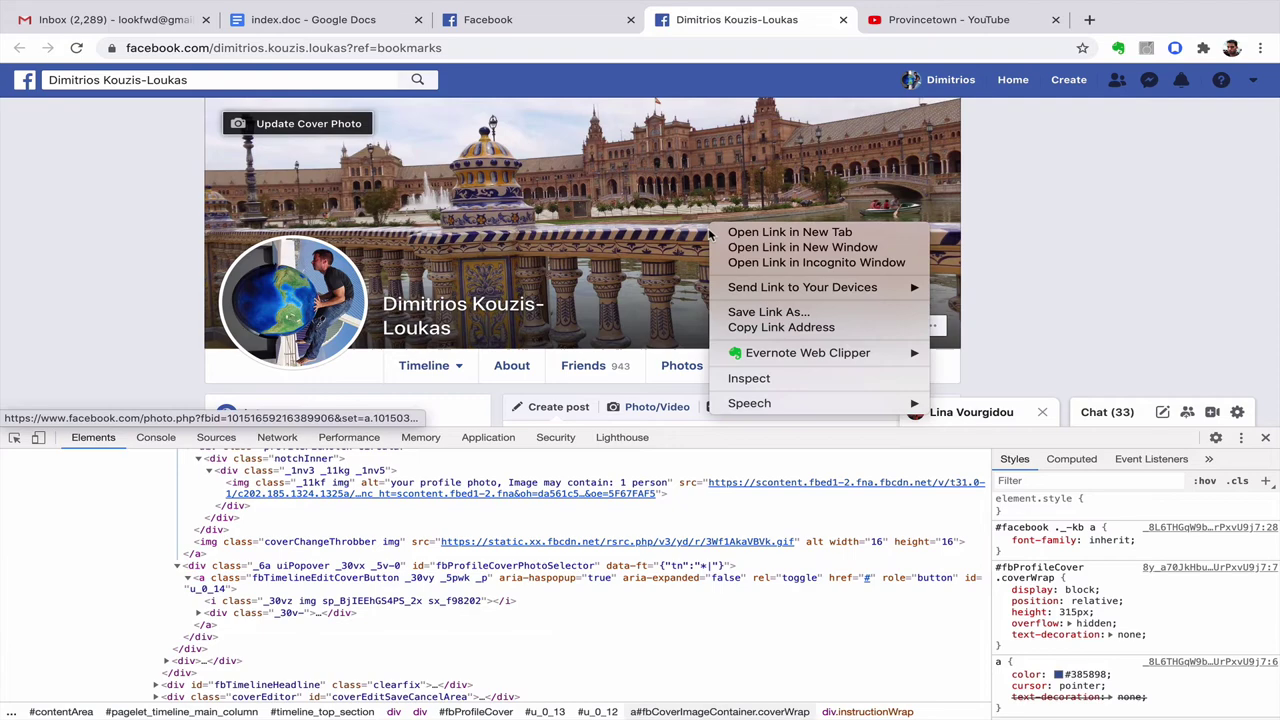
pyautogui.click(740, 378)
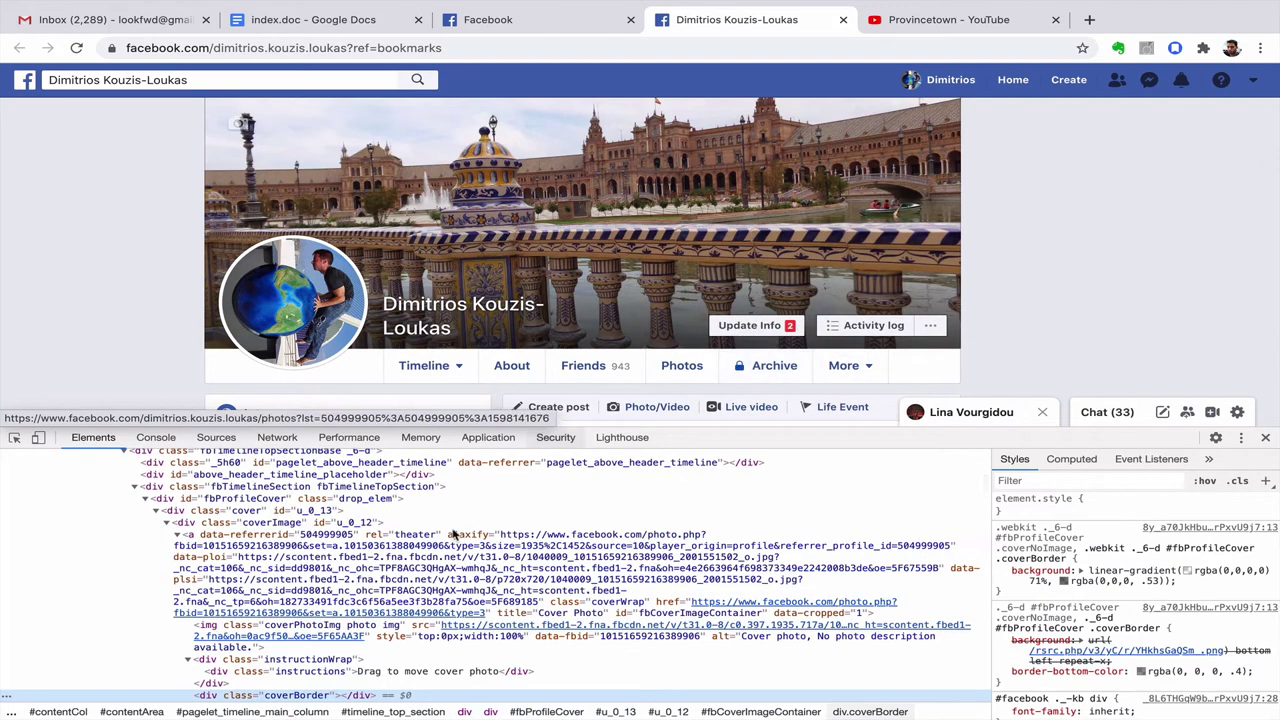
pyautogui.scroll(-3, 449, 549)
pyautogui.scroll(3, 316, 580)
pyautogui.click(318, 583)
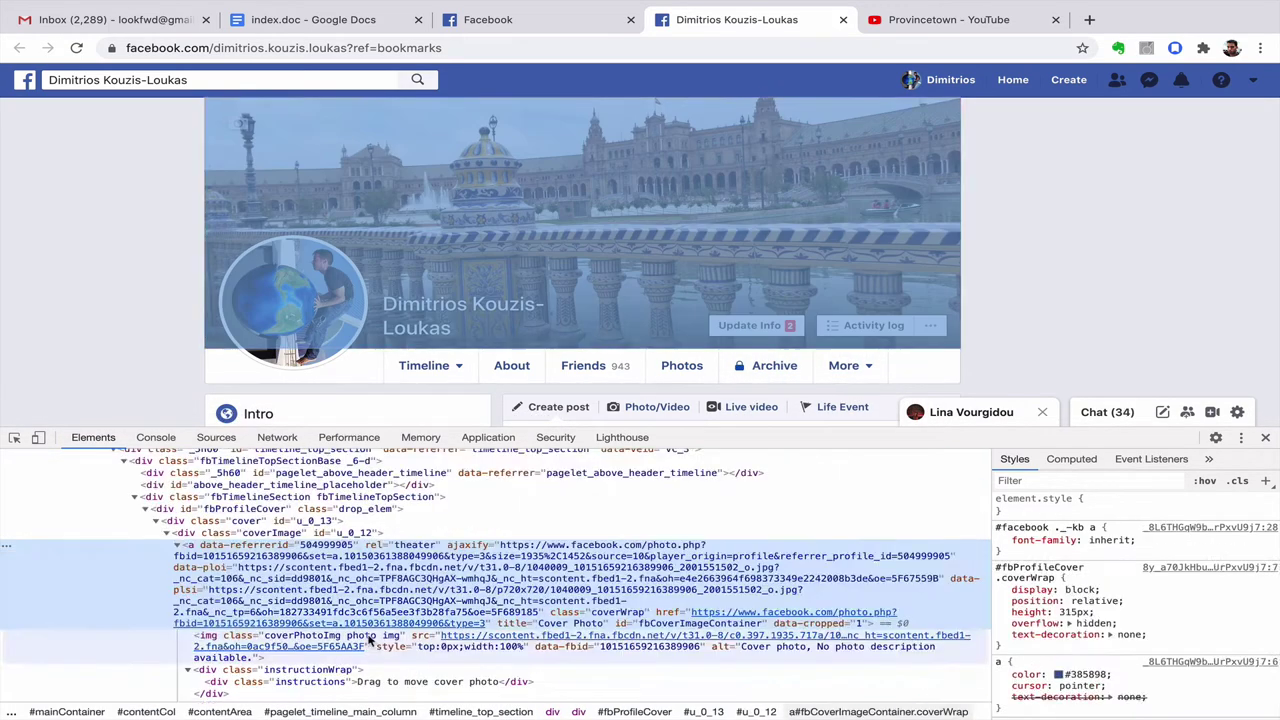
pyautogui.click(370, 641)
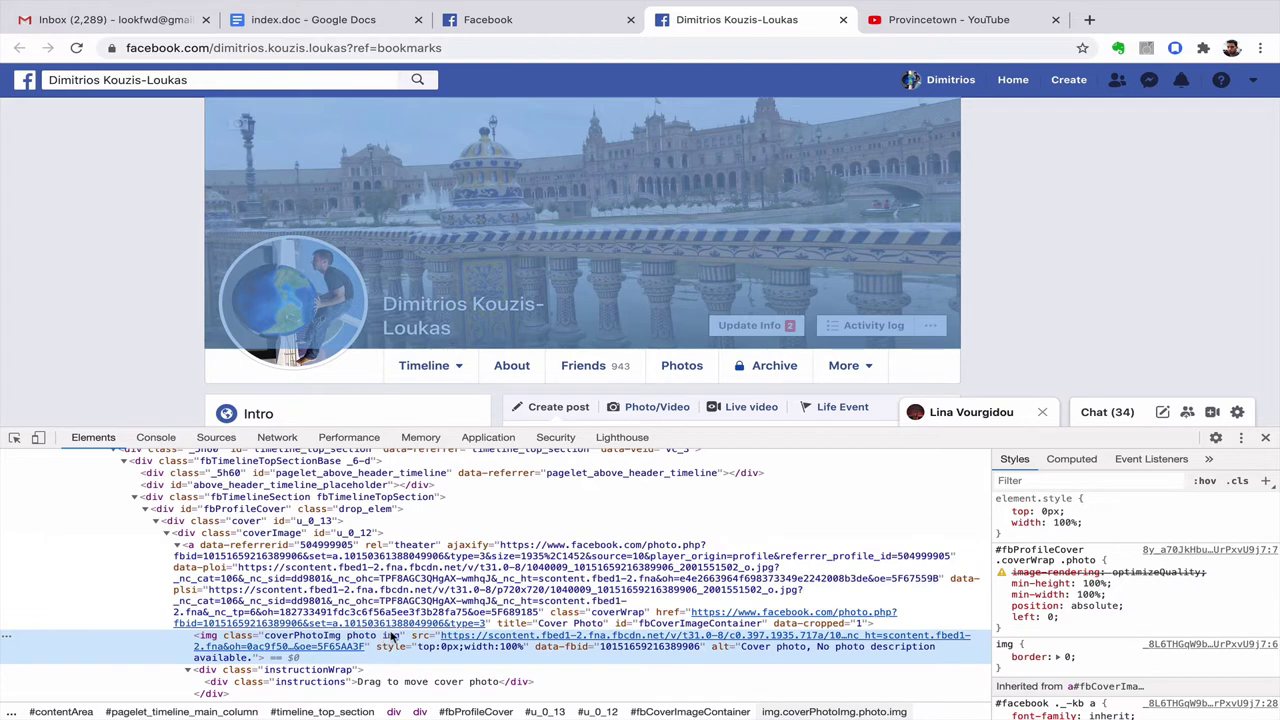
# Set the cover photo image's inline style attribute to "background:green".
pyautogui.moveTo(320, 644)
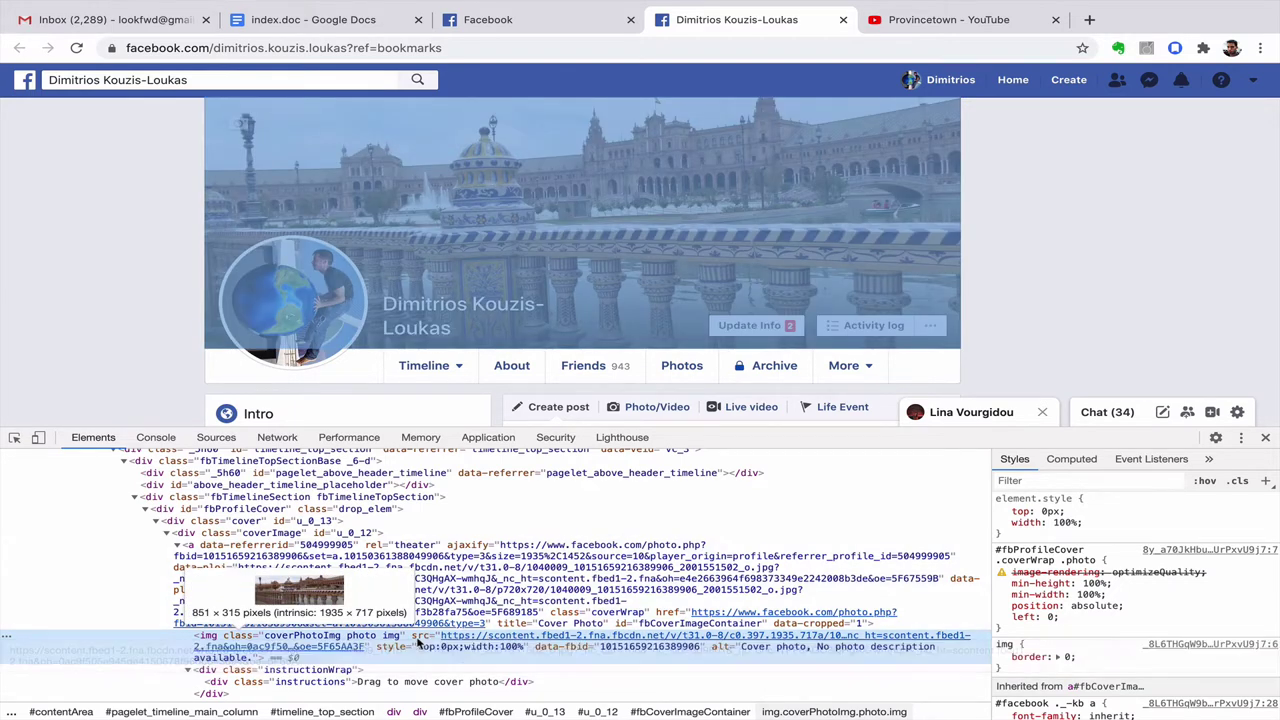
pyautogui.doubleClick(498, 648)
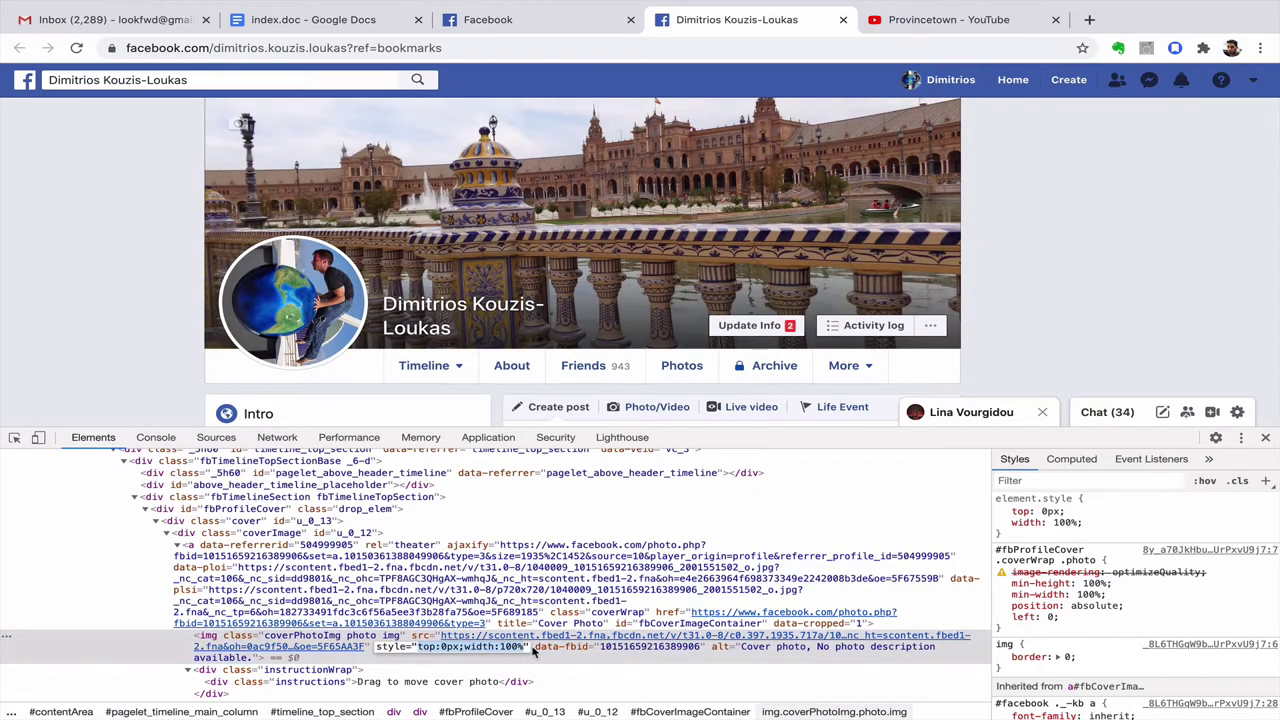
pyautogui.press('Escape')
pyautogui.doubleClick(240, 658)
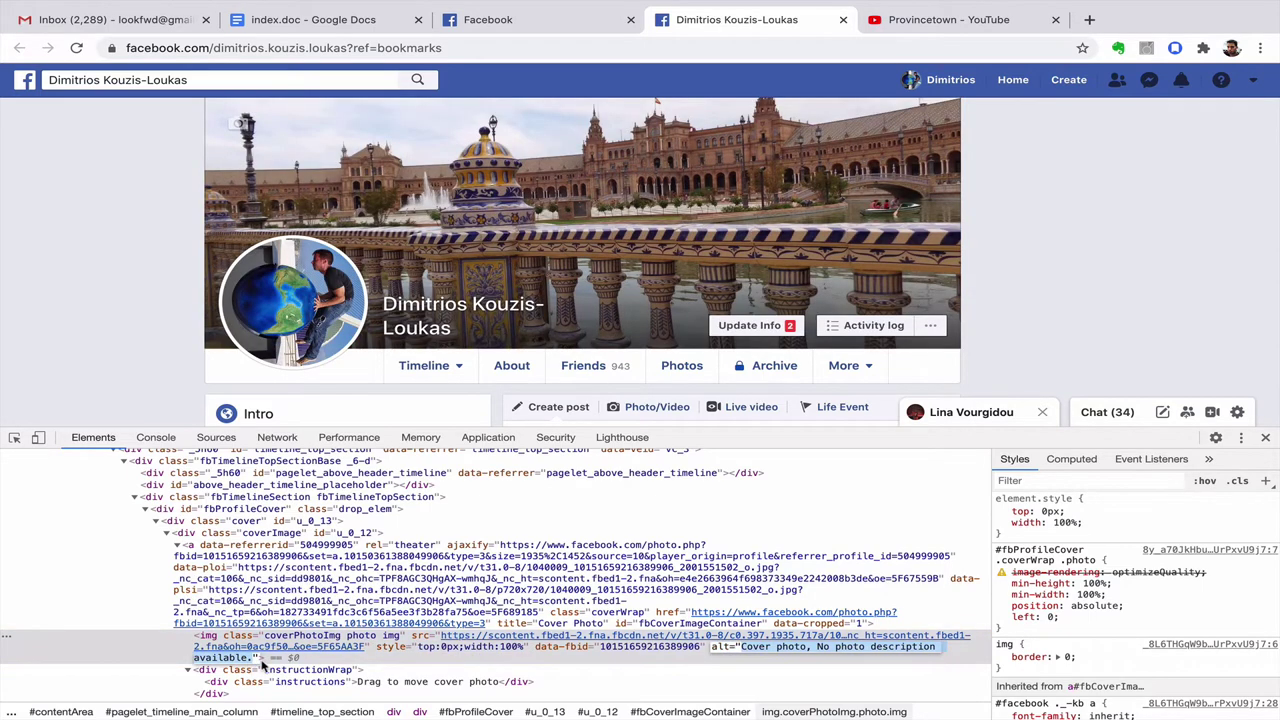
pyautogui.press('Escape')
pyautogui.doubleClick(256, 659)
pyautogui.write('style="background:green"')
pyautogui.press('Return')
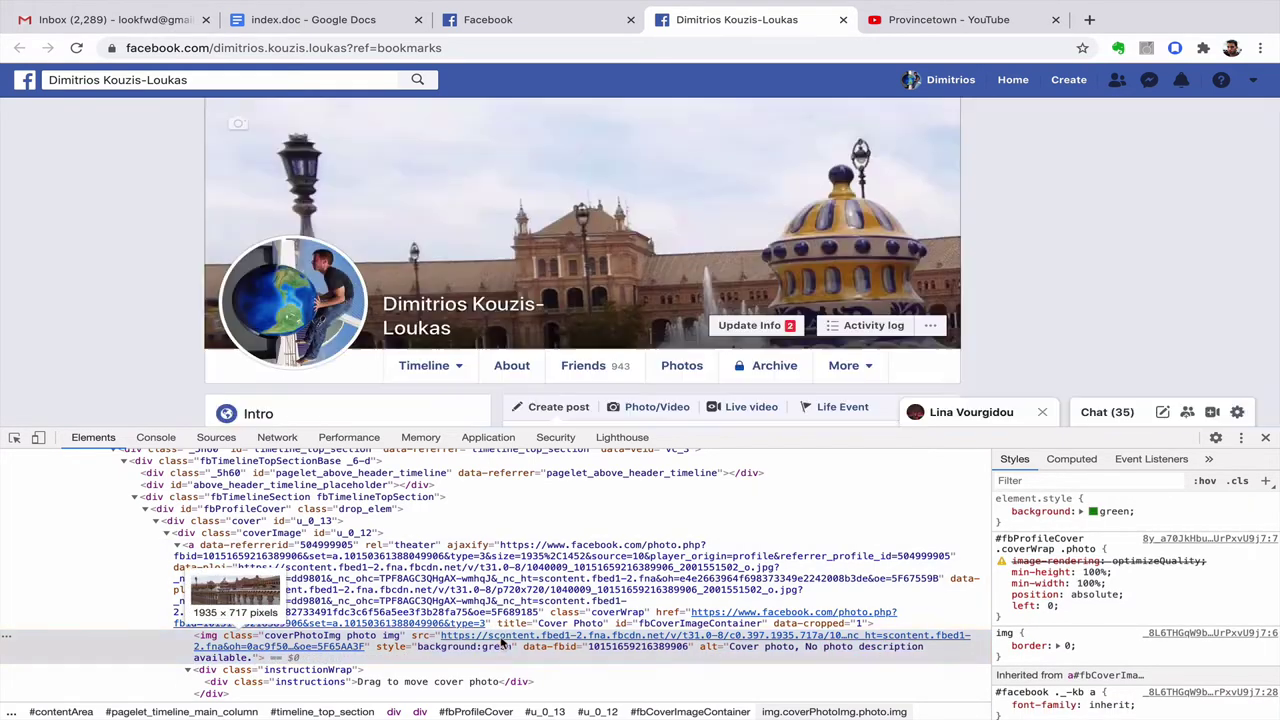
# Remove the image address from the cover photo img element's src attribute.
pyautogui.doubleClick(503, 643)
pyautogui.press('BackSpace')
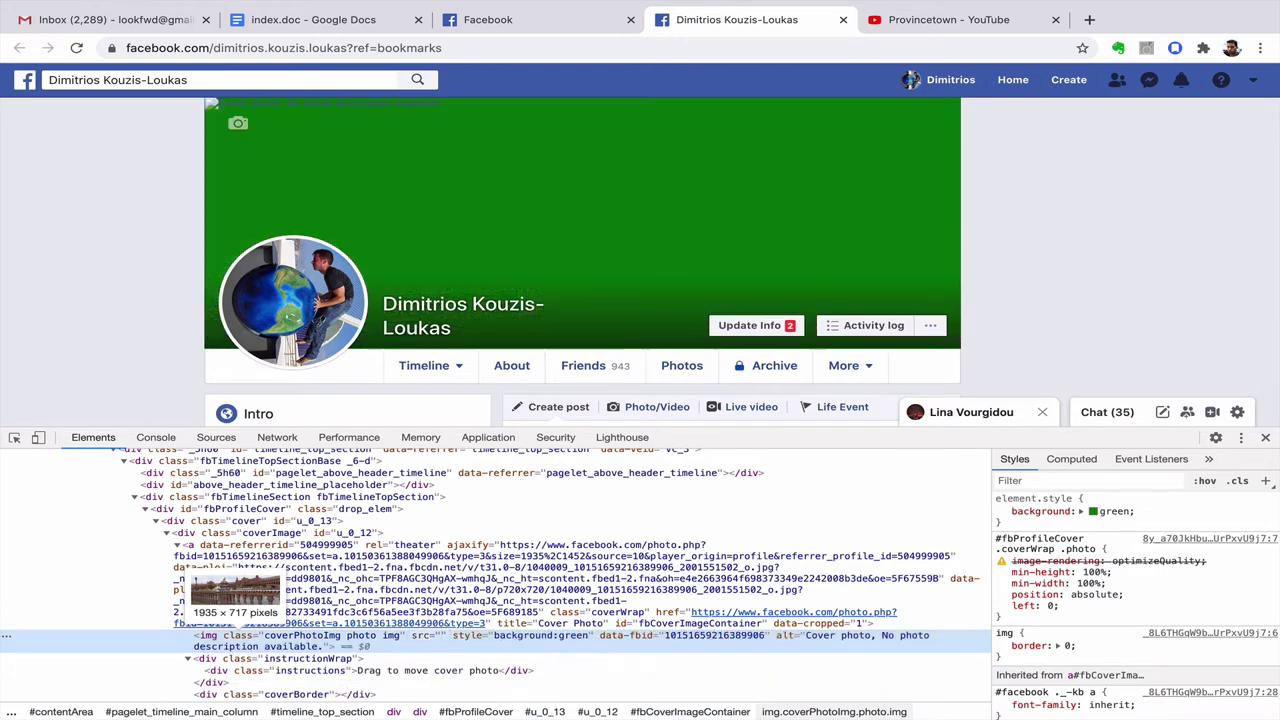
pyautogui.press('Return')
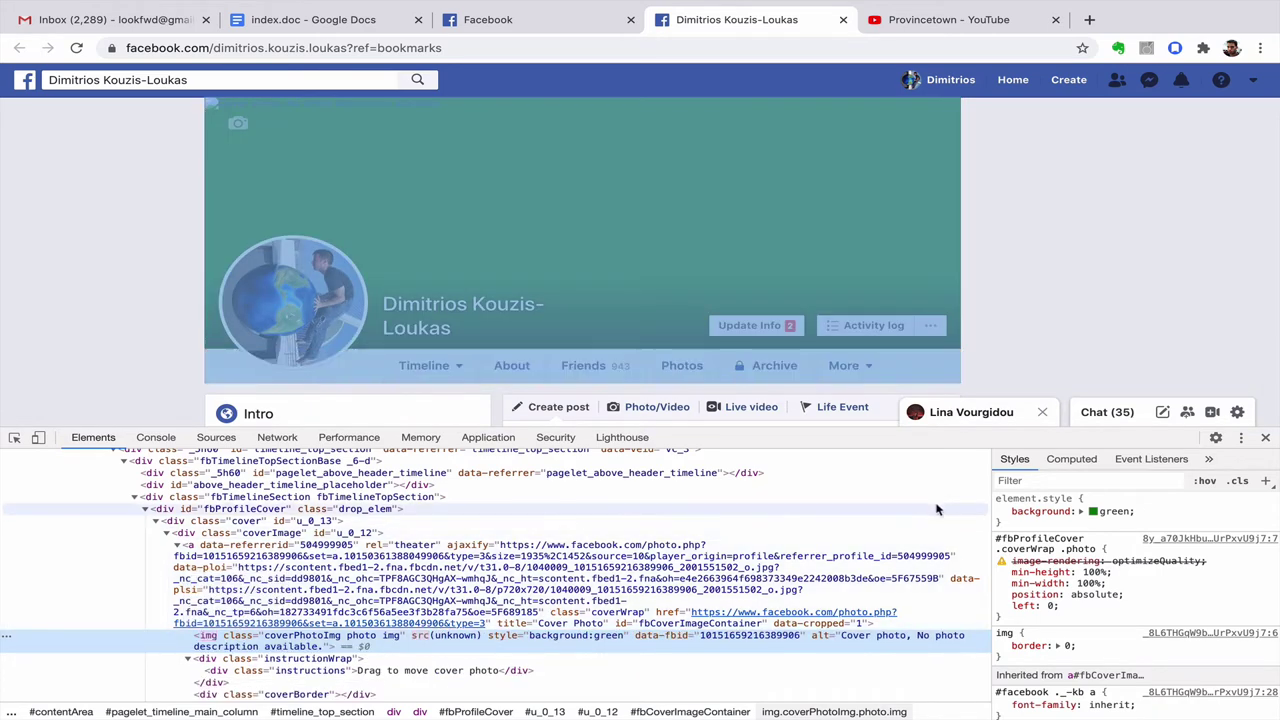
# Close the developer tools and try the extra options menu beside the profile's Activity log.
pyautogui.press('super+alt+i')
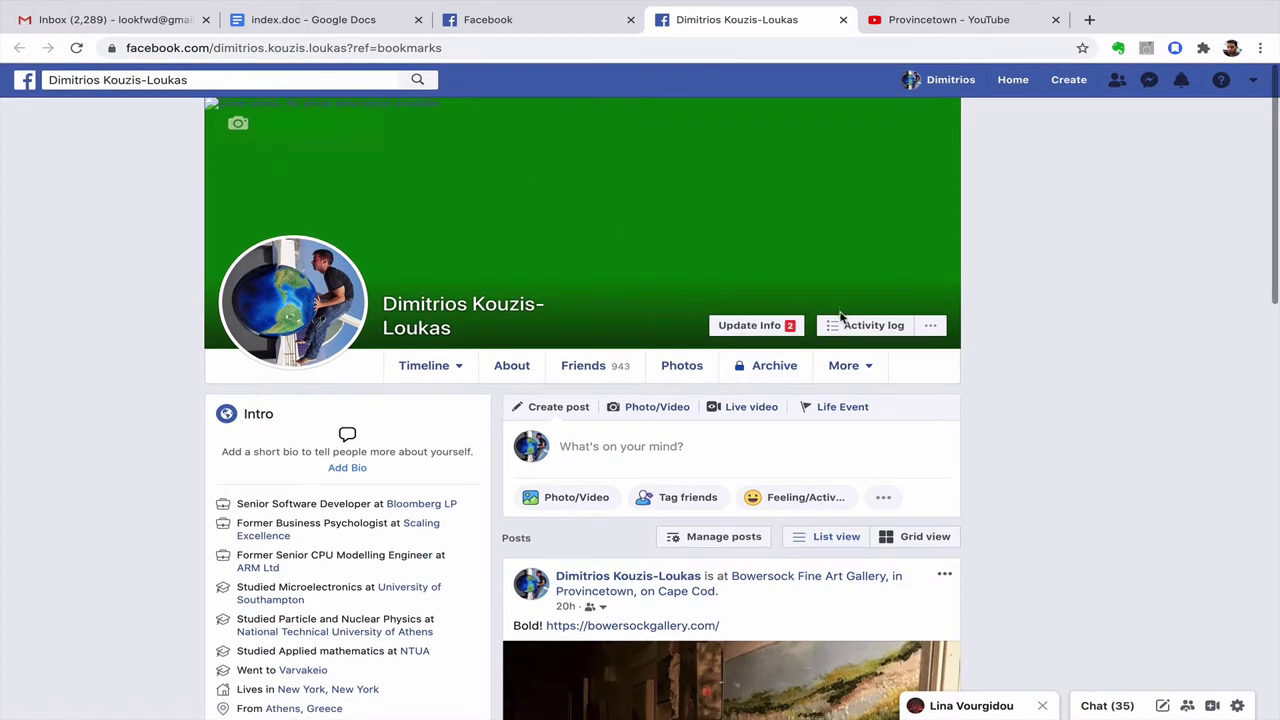
pyautogui.click(930, 325)
pyautogui.click(845, 366)
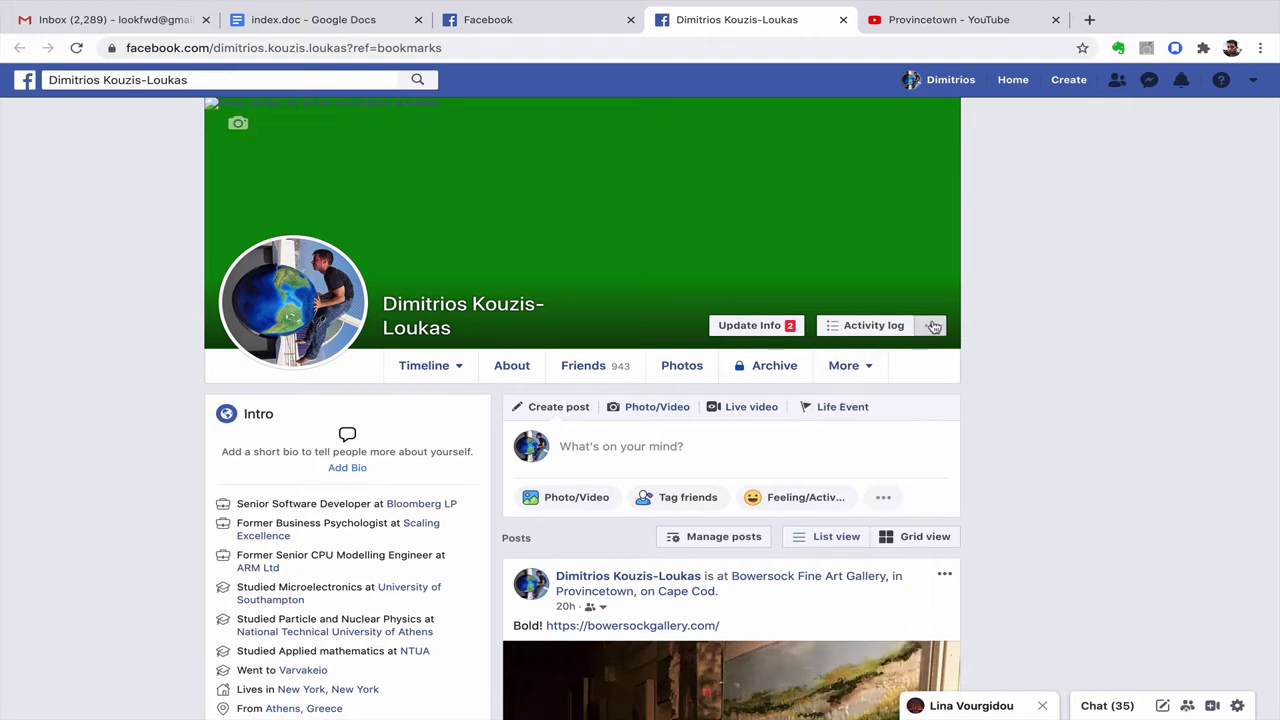
pyautogui.click(932, 326)
pyautogui.click(976, 329)
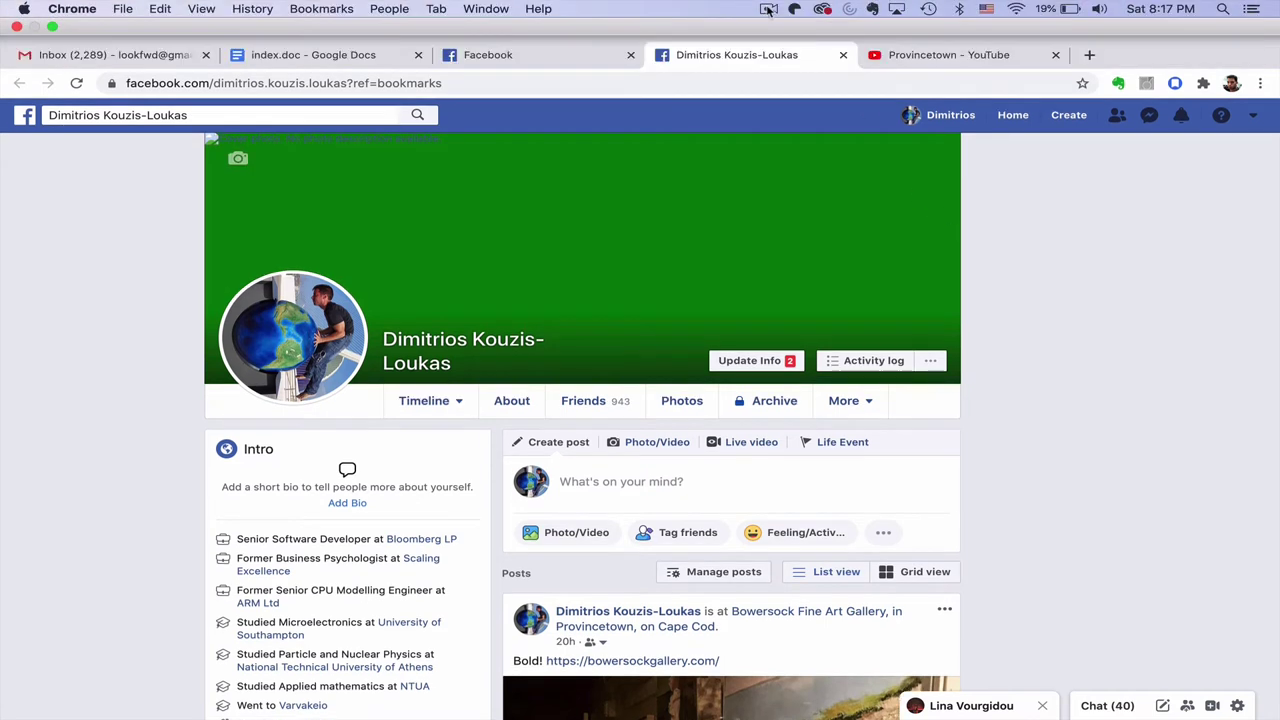
# Stop the ScreenFlow screen recording.
pyautogui.click(767, 9)
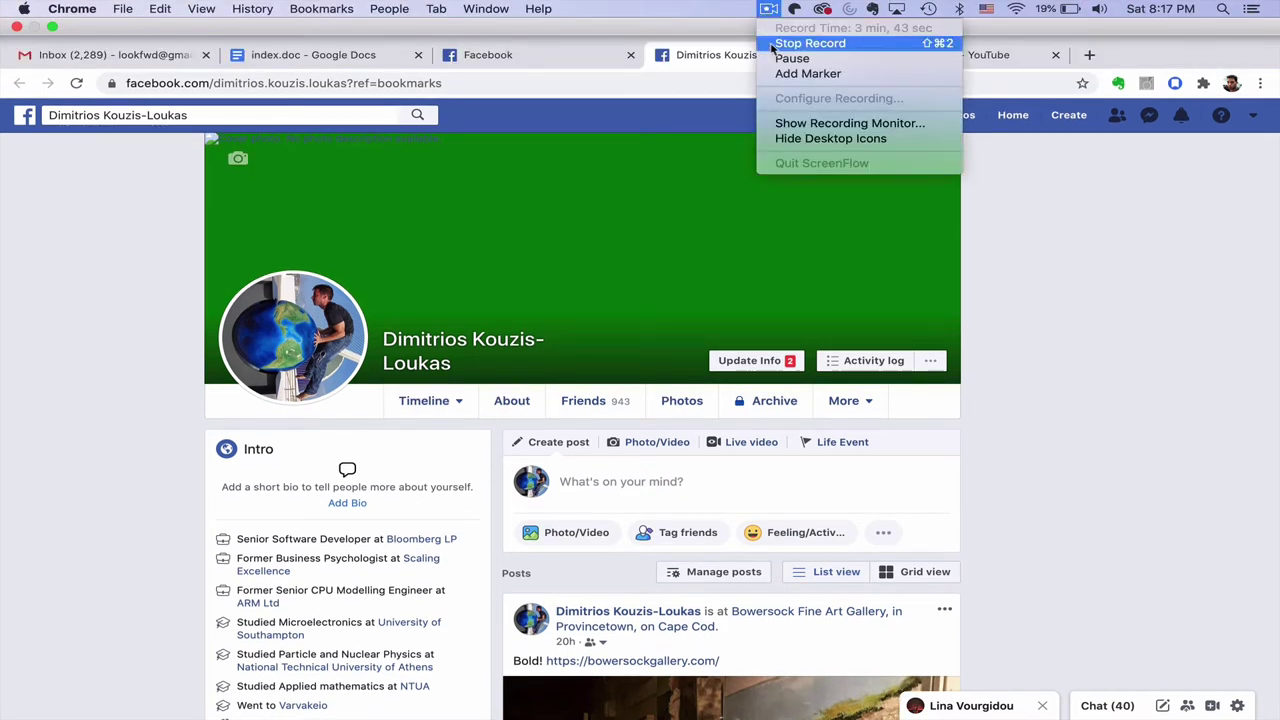
pyautogui.click(805, 43)
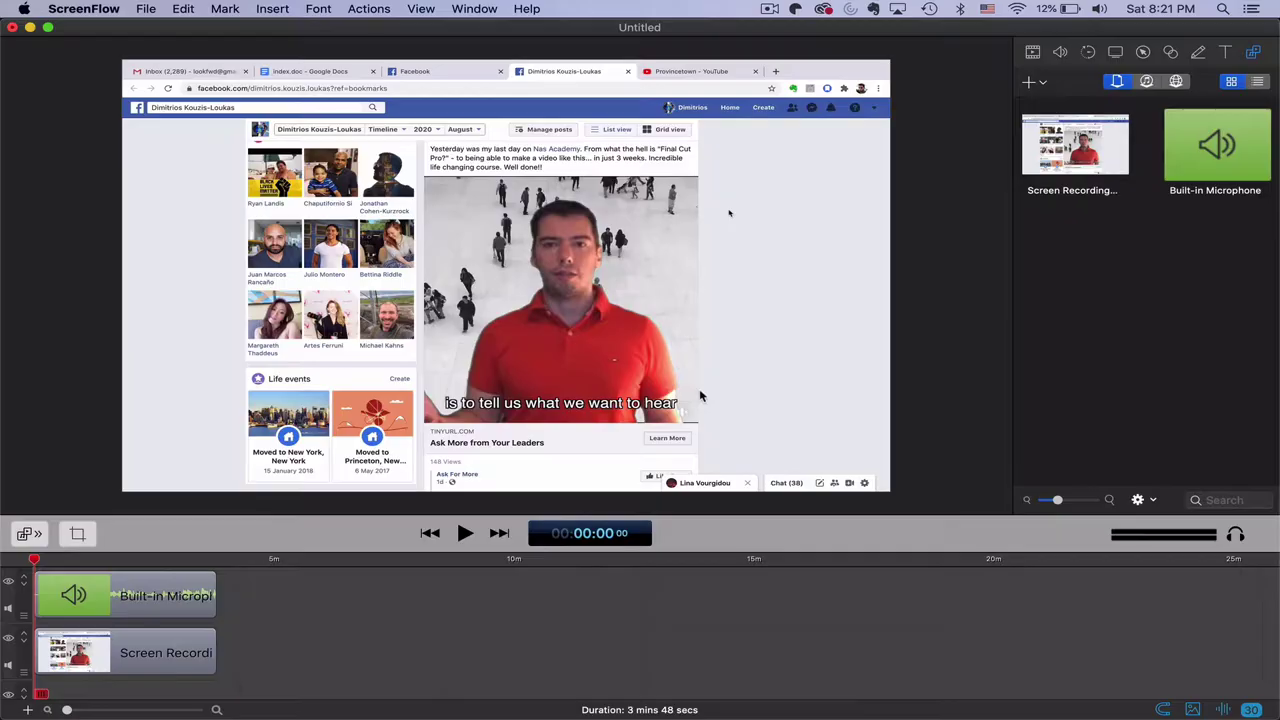
# Import ScreenFlow.mp4 from the desktop into the demo library's 8-22-20 event in Final Cut Pro.
pyautogui.press('super+Tab')
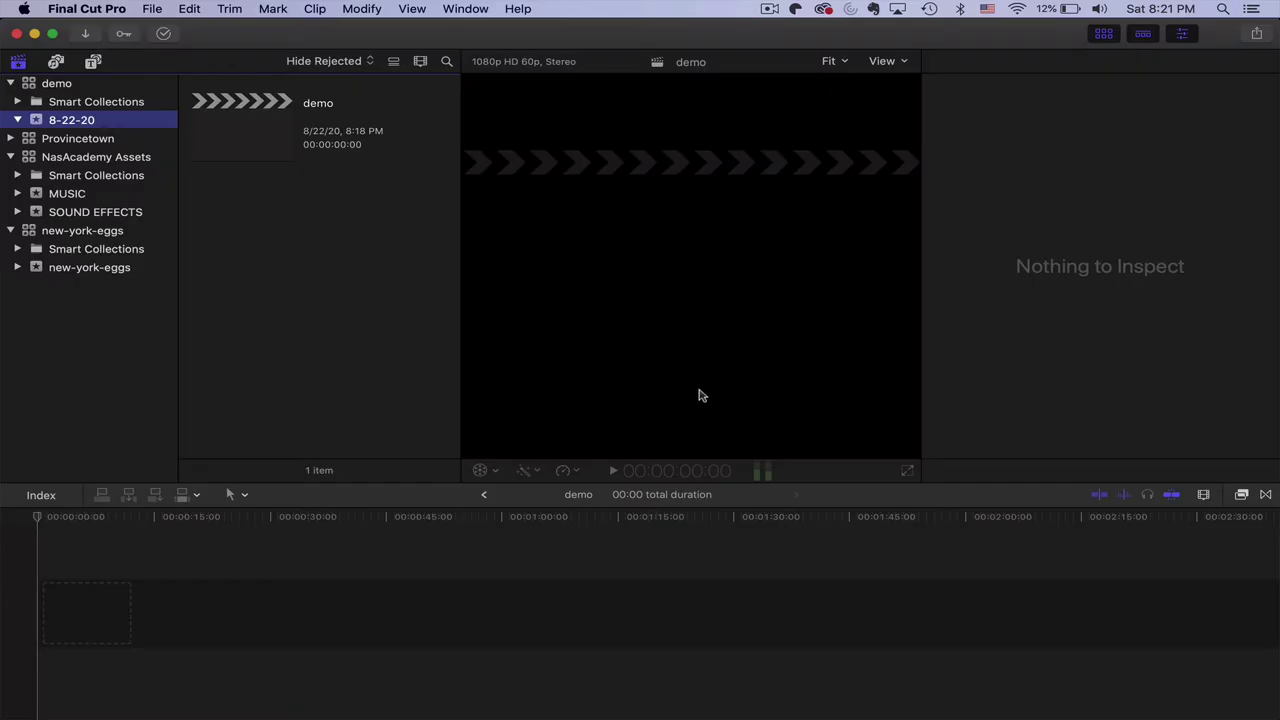
pyautogui.press('super+Tab')
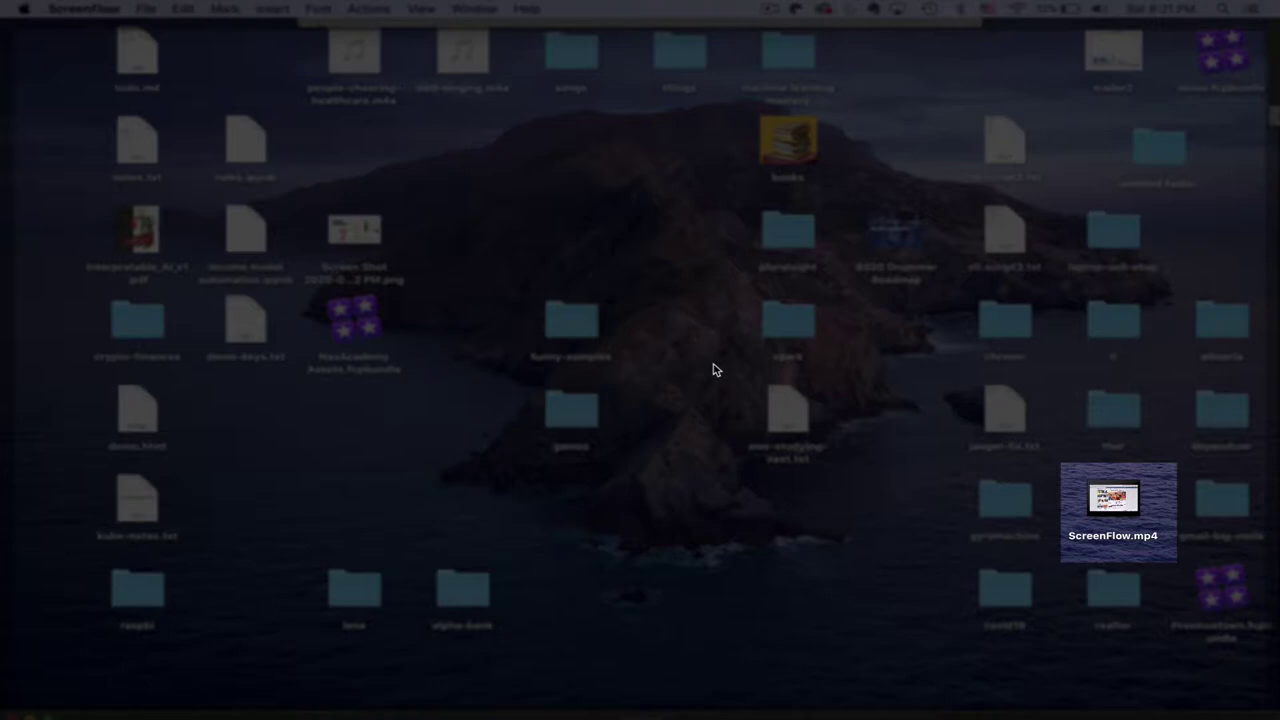
pyautogui.click(1259, 206)
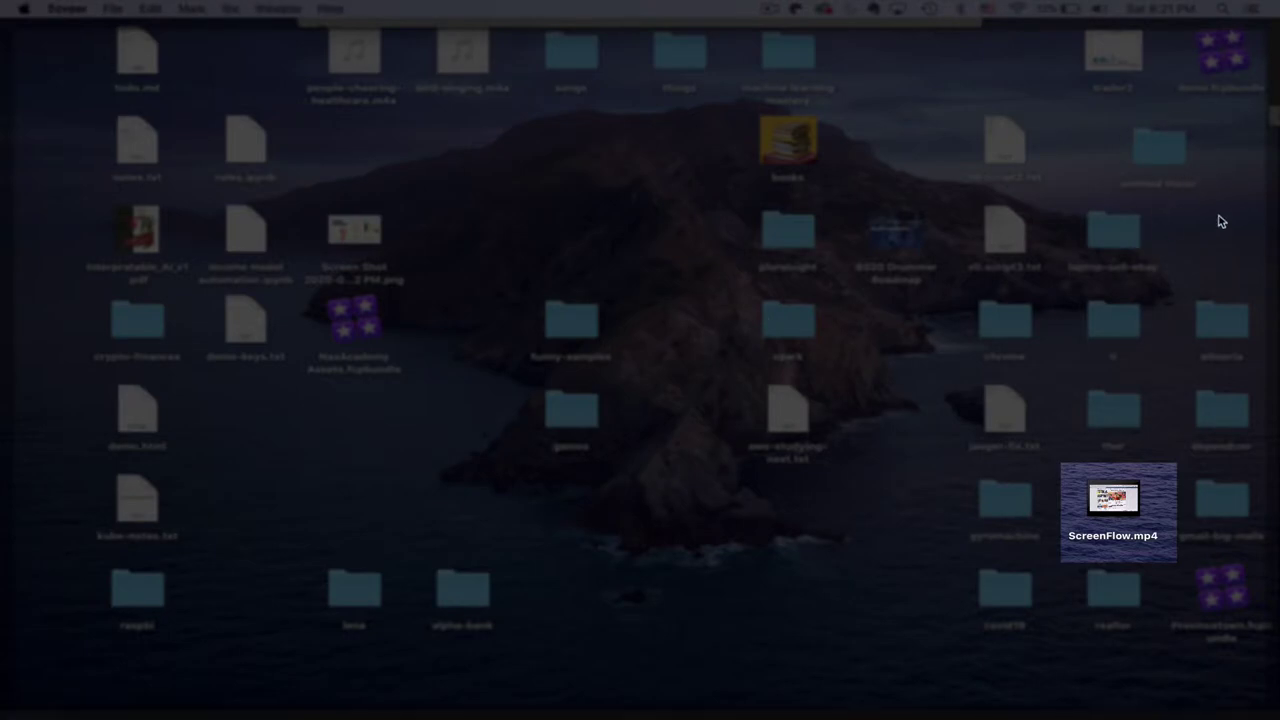
pyautogui.moveTo(1113, 508); pyautogui.dragTo(266, 266)
pyautogui.press('super+Tab')
pyautogui.press('super+Tab')
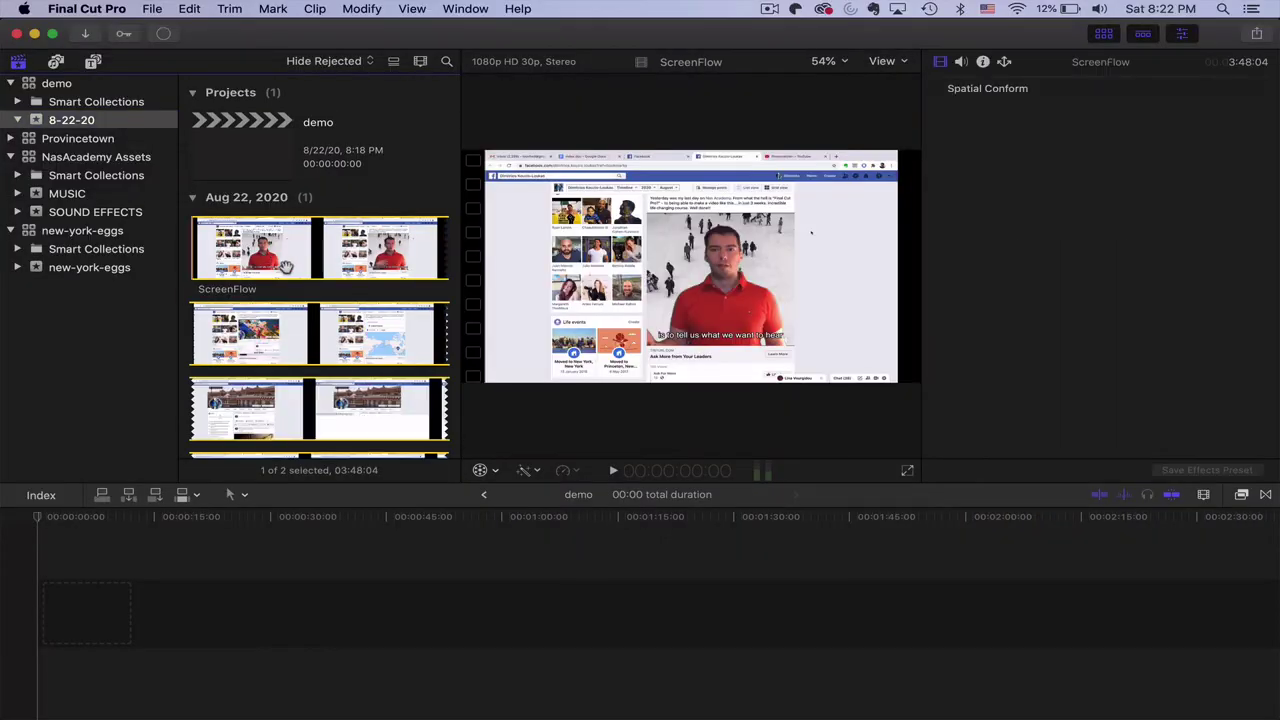
# Add the ScreenFlow clip to the demo timeline and split it at about 3:34:40 and 3:39:58.
pyautogui.moveTo(265, 633); pyautogui.dragTo(265, 628)
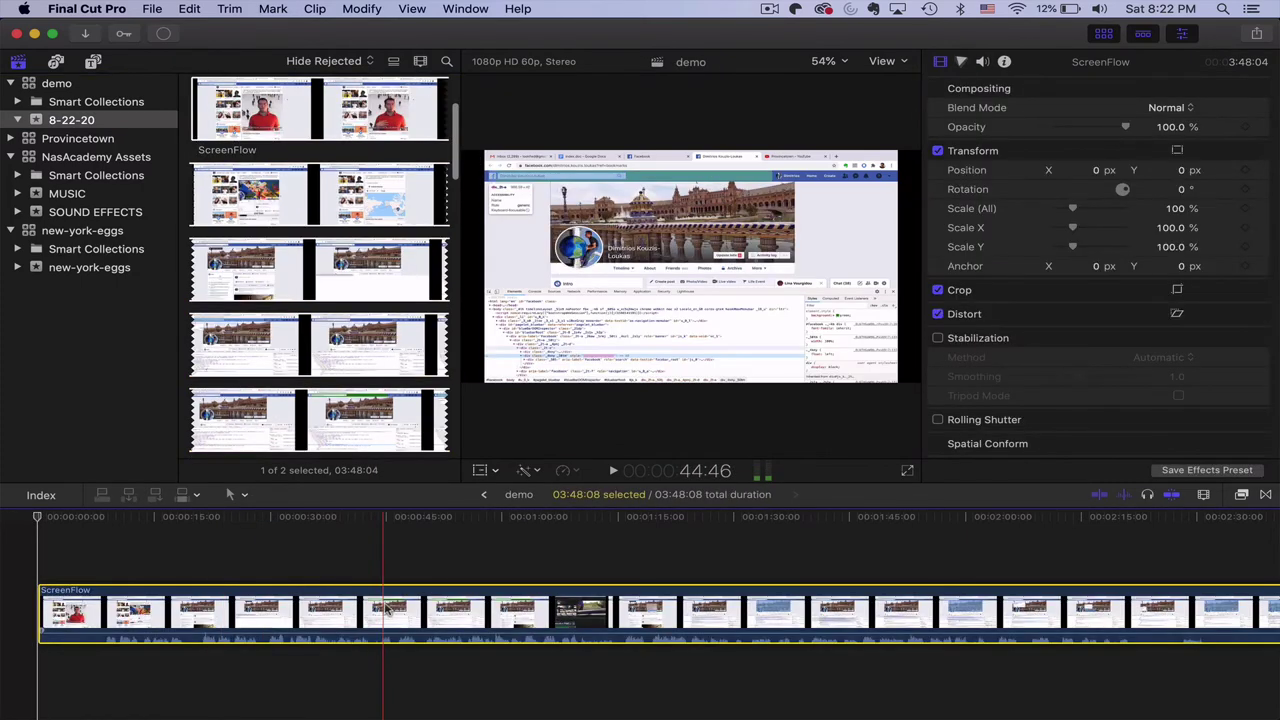
pyautogui.hscroll(10, 1083, 615)
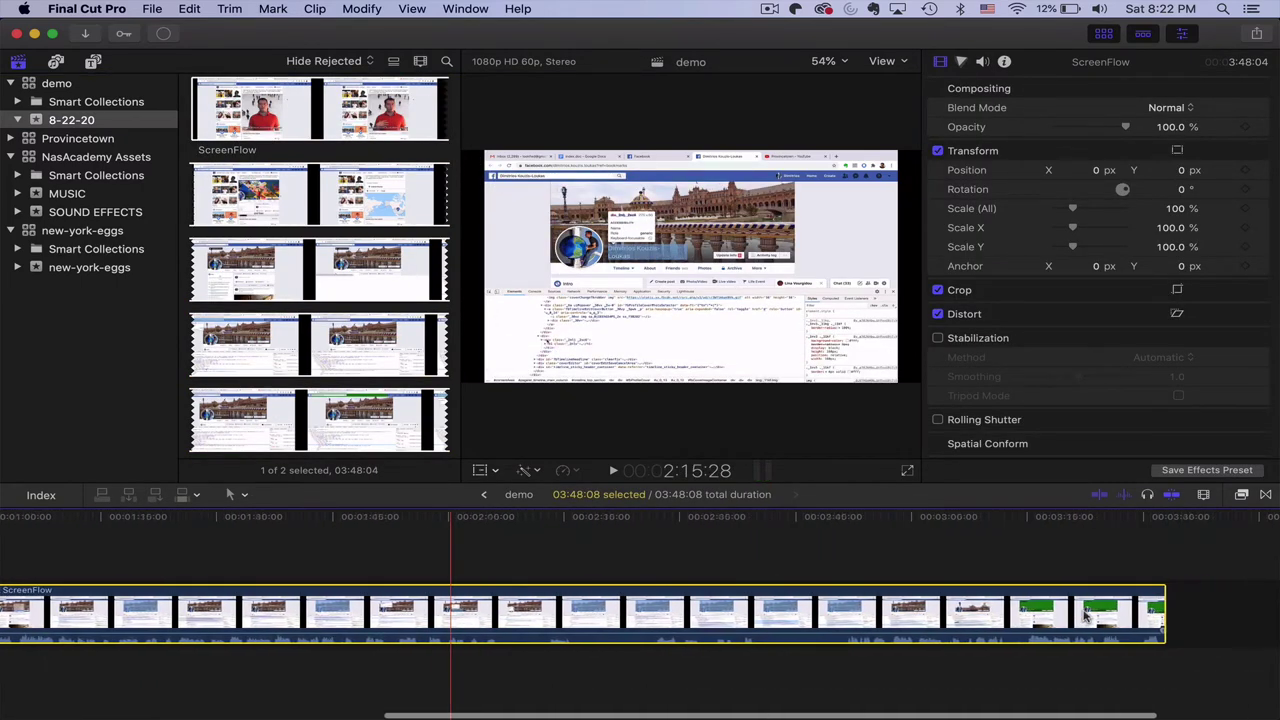
pyautogui.moveTo(943, 521); pyautogui.dragTo(989, 518)
pyautogui.press('super+b')
pyautogui.press('super+b')
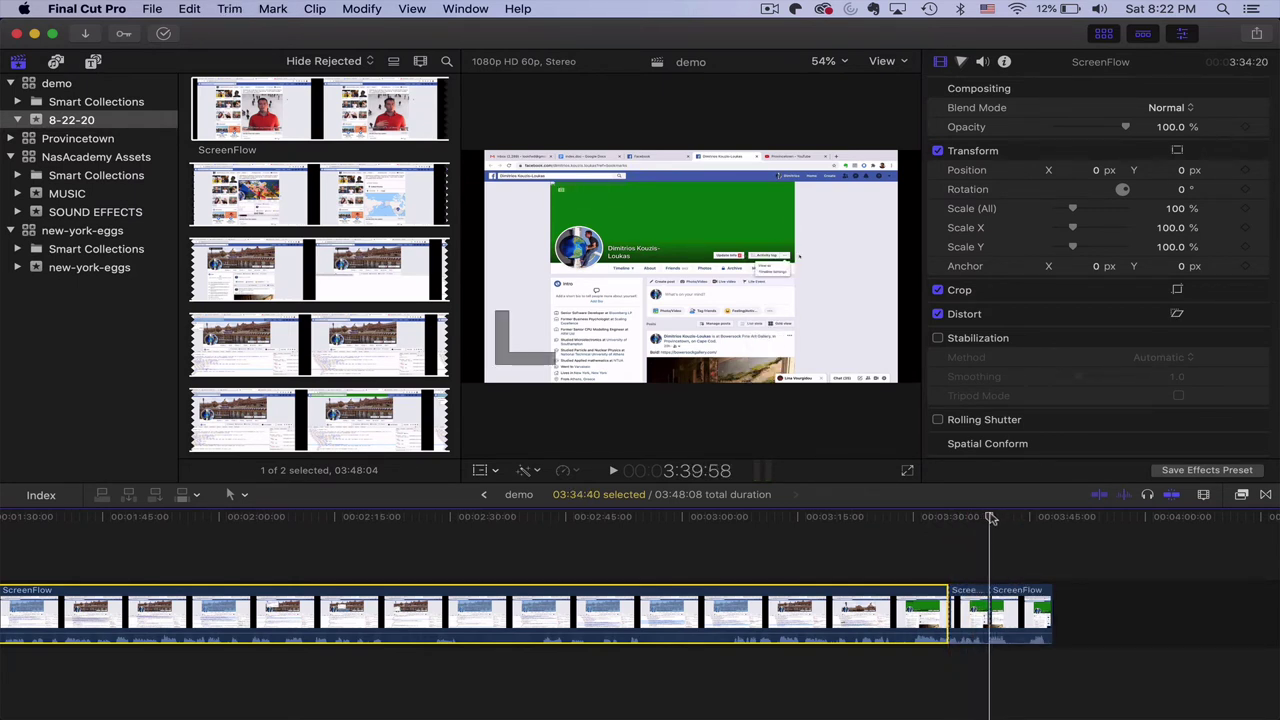
# Delete the first and last pieces of the split clip, keeping only the middle piece with the green cover.
pyautogui.click(1011, 603)
pyautogui.press('BackSpace')
pyautogui.click(840, 610)
pyautogui.press('BackSpace')
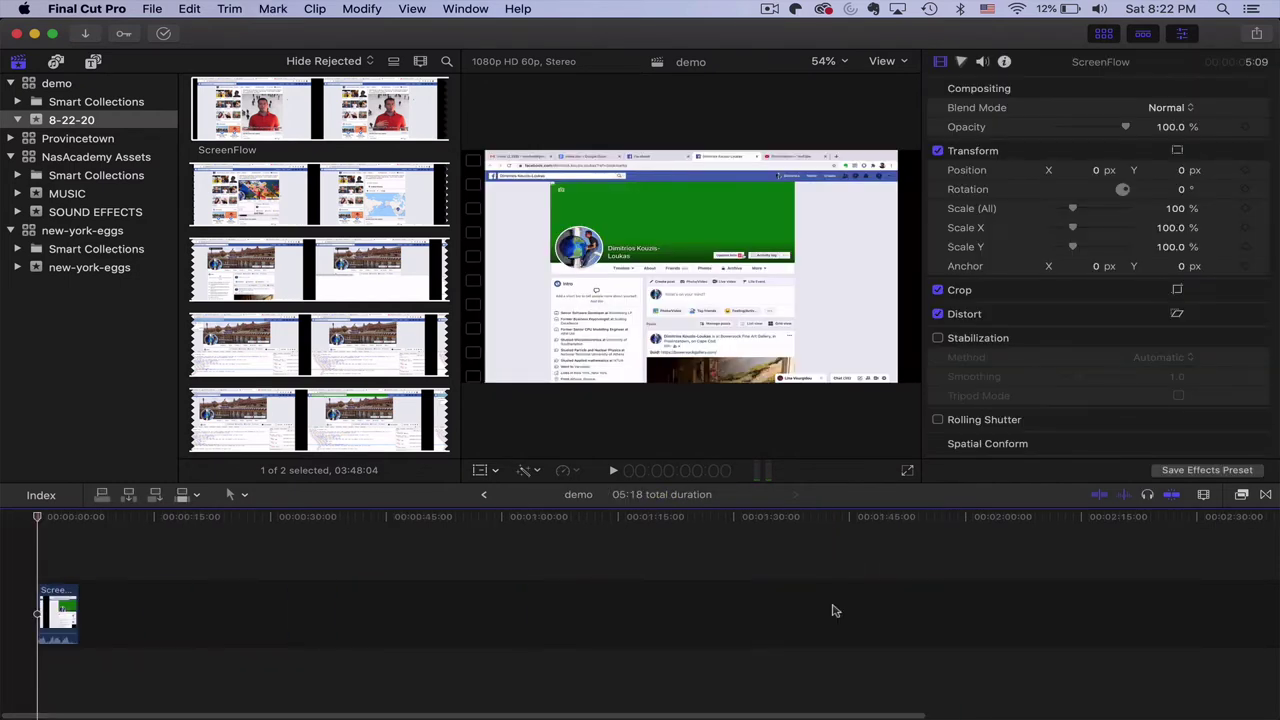
# Search the effects for "key" and apply the Keyer video effect to the ScreenFlow clip.
pyautogui.press('super+equal')
pyautogui.press('super+equal')
pyautogui.press('super+equal')
pyautogui.press('super+equal')
pyautogui.hscroll(-15, 514, 616)
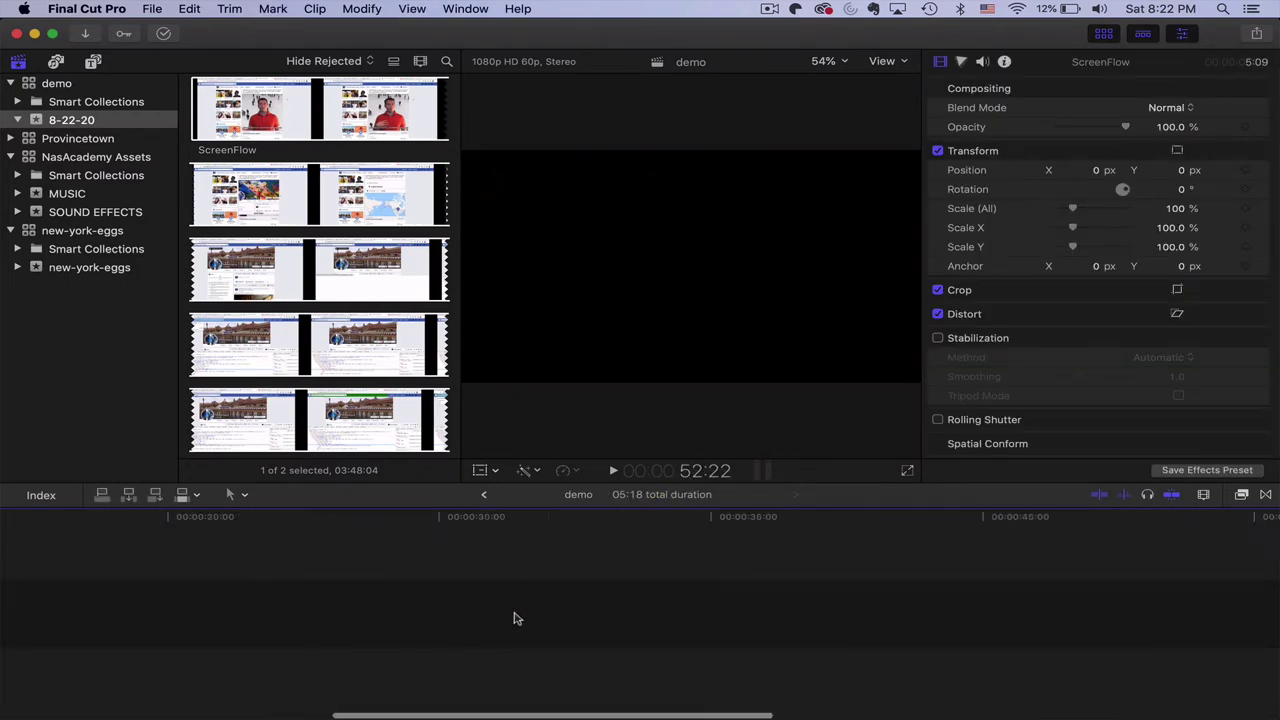
pyautogui.hscroll(3, 514, 616)
pyautogui.hscroll(-6, 515, 618)
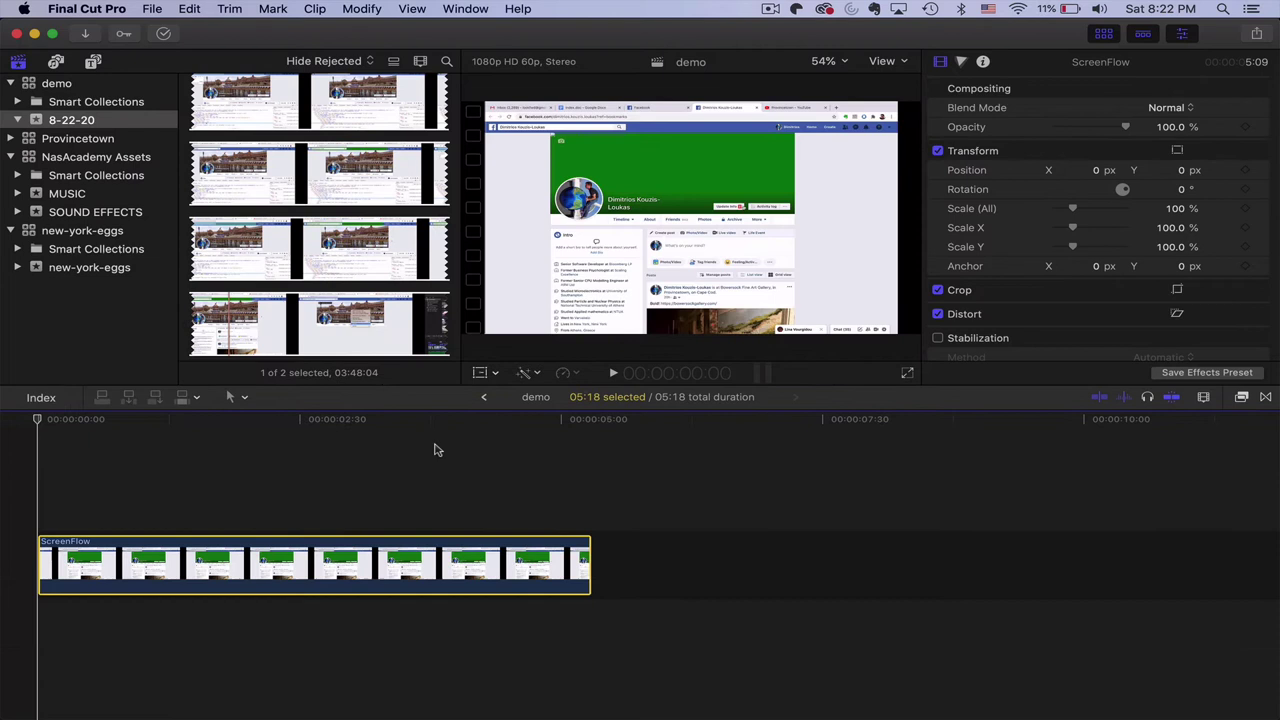
pyautogui.click(1265, 398)
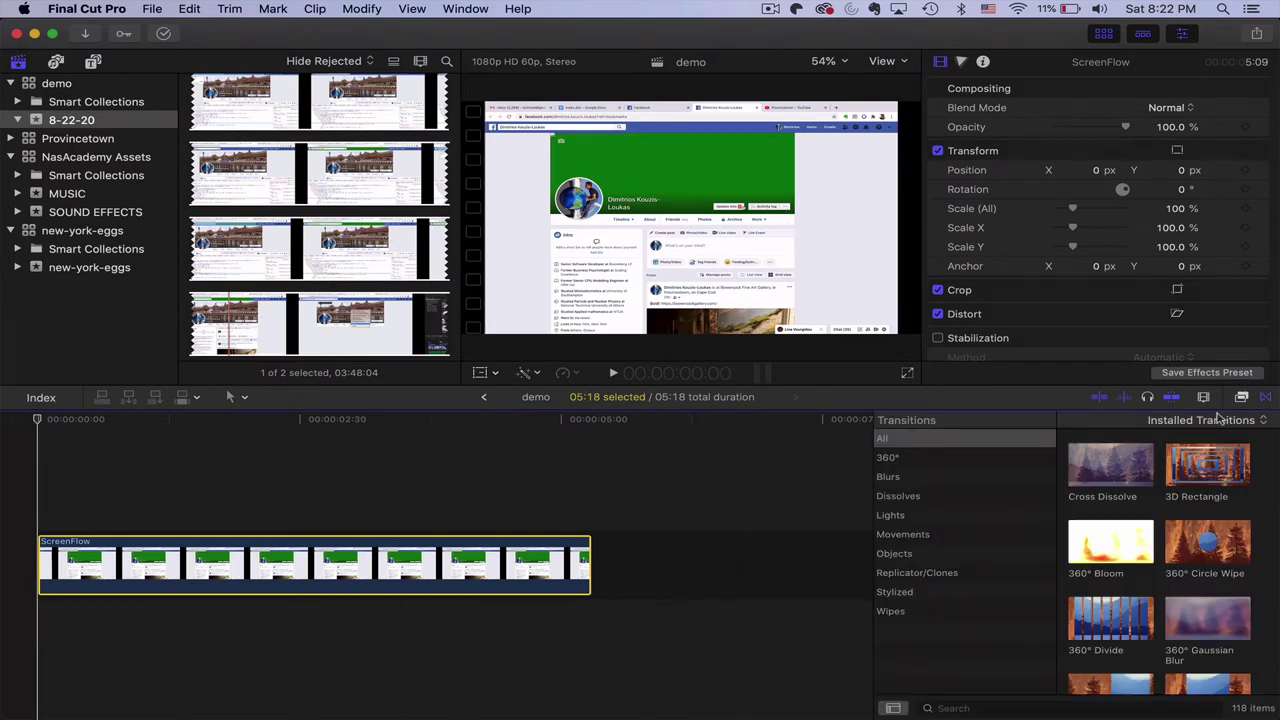
pyautogui.click(1241, 398)
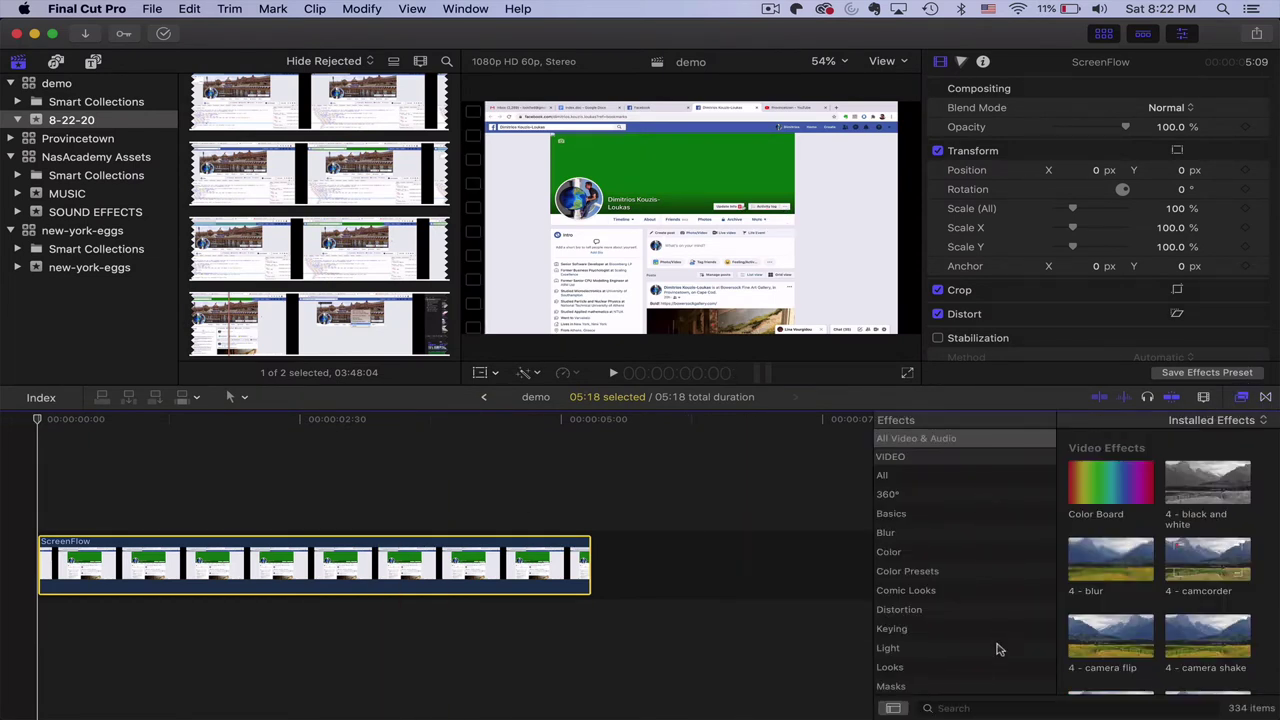
pyautogui.click(1120, 707)
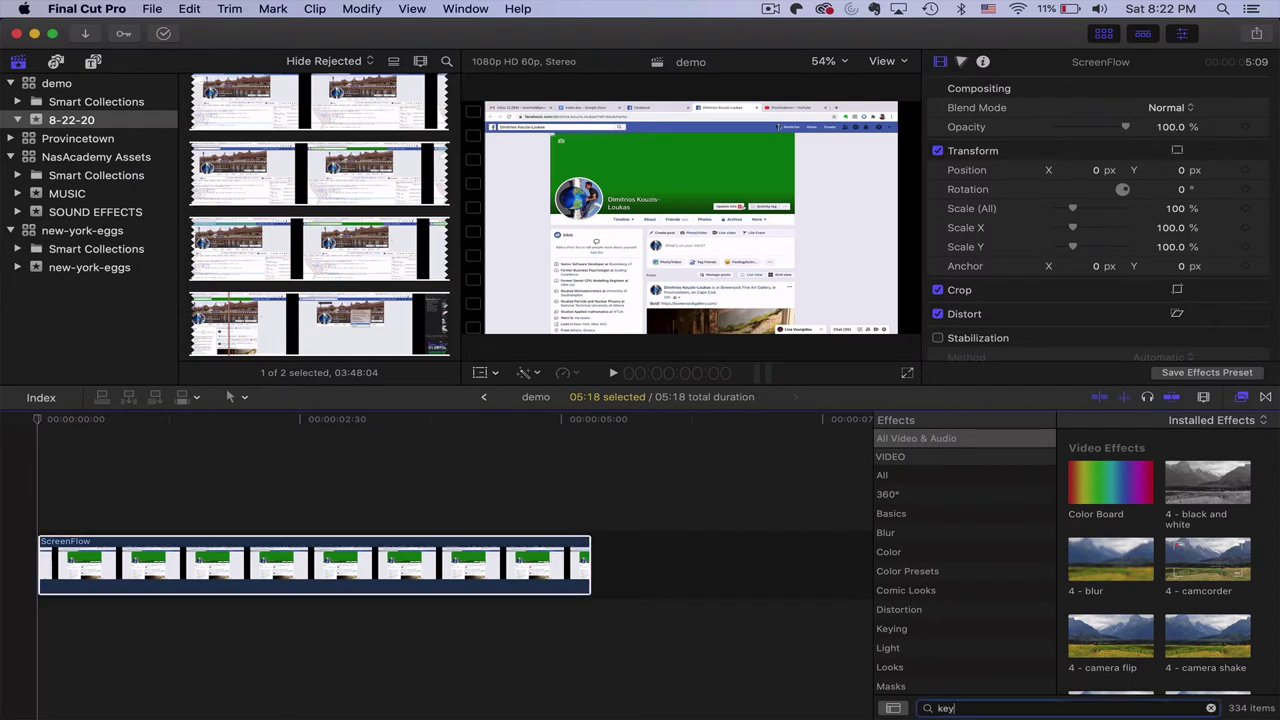
pyautogui.moveTo(1110, 483); pyautogui.dragTo(257, 578)
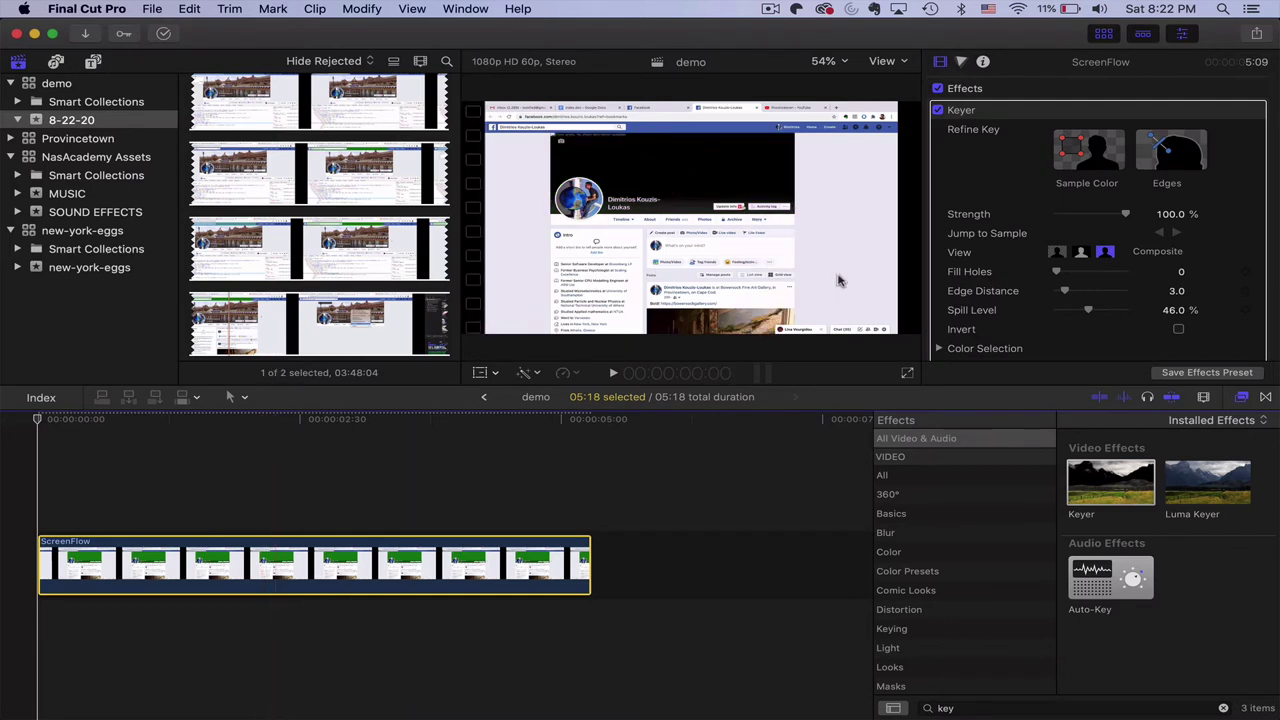
pyautogui.click(1242, 397)
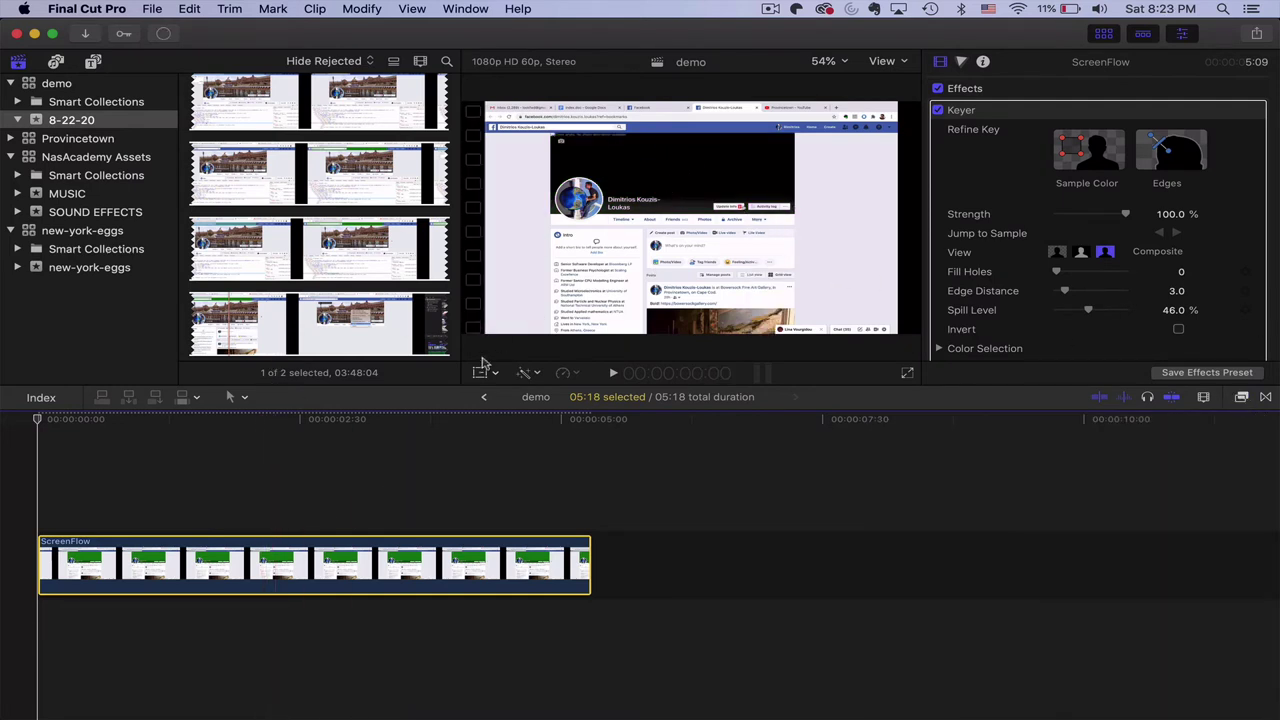
# Hide the inspector and the browser and enlarge the viewer area above the timeline.
pyautogui.click(696, 240)
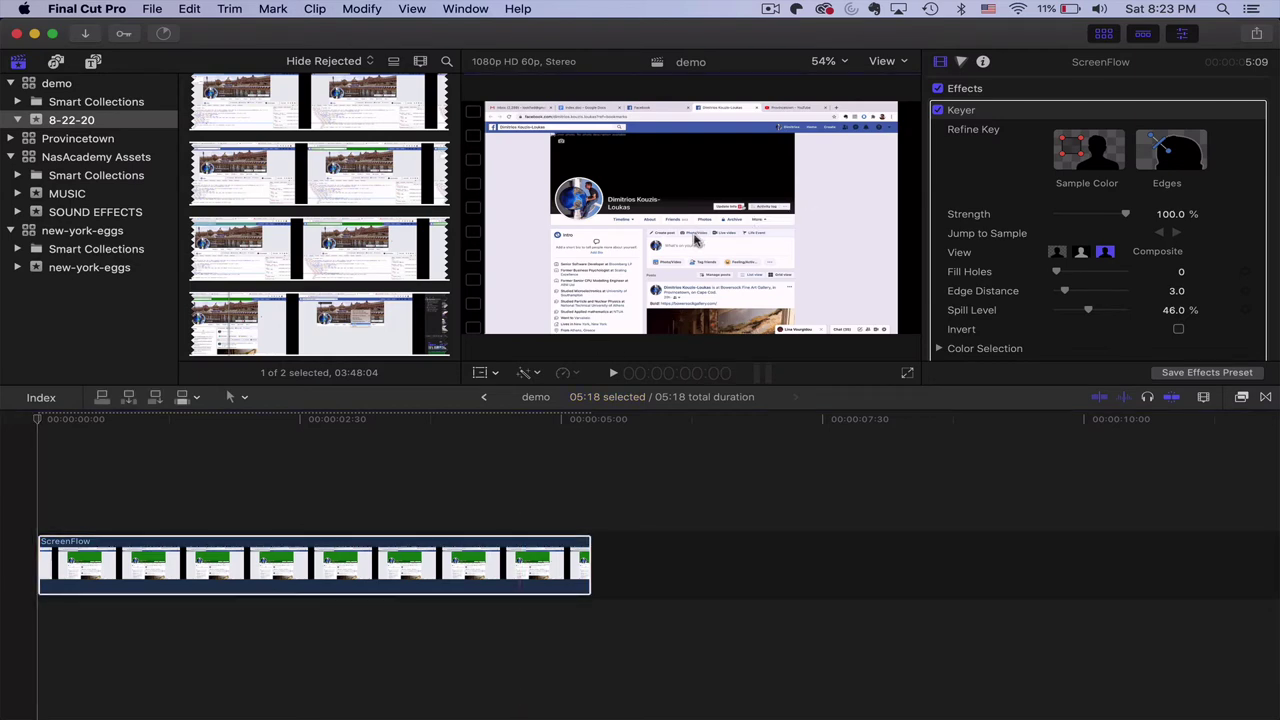
pyautogui.click(1180, 36)
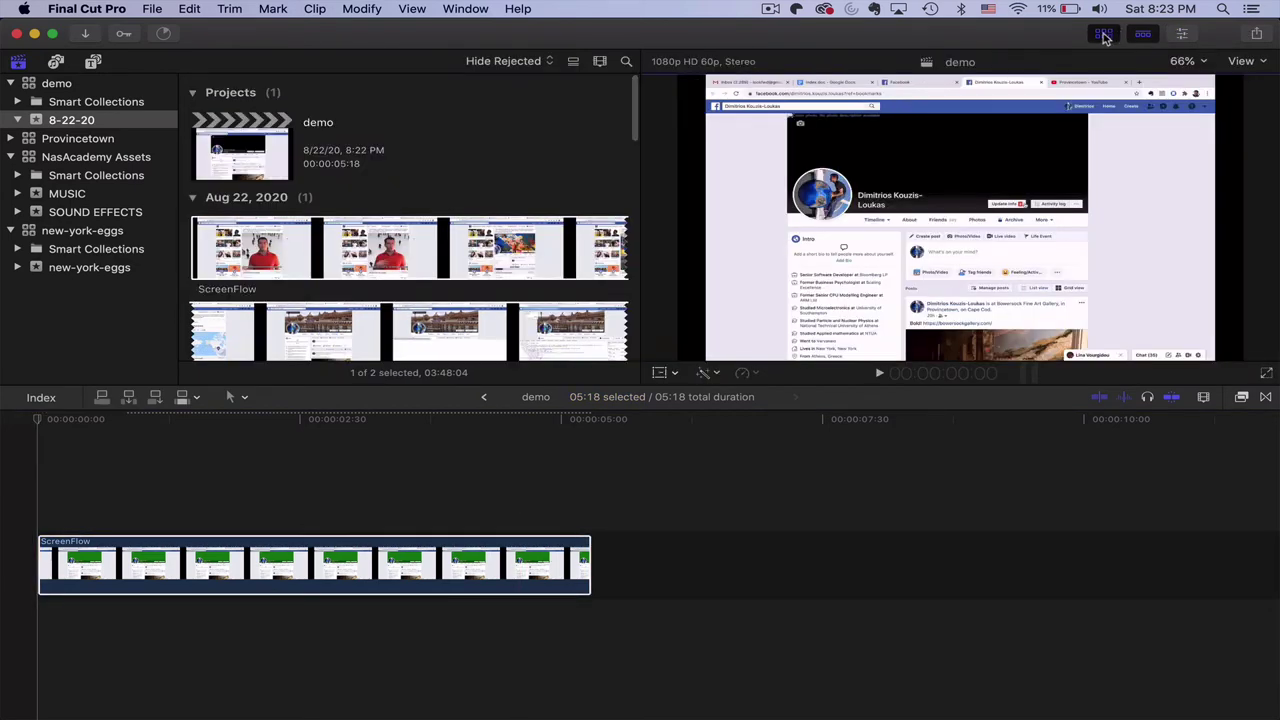
pyautogui.click(1104, 34)
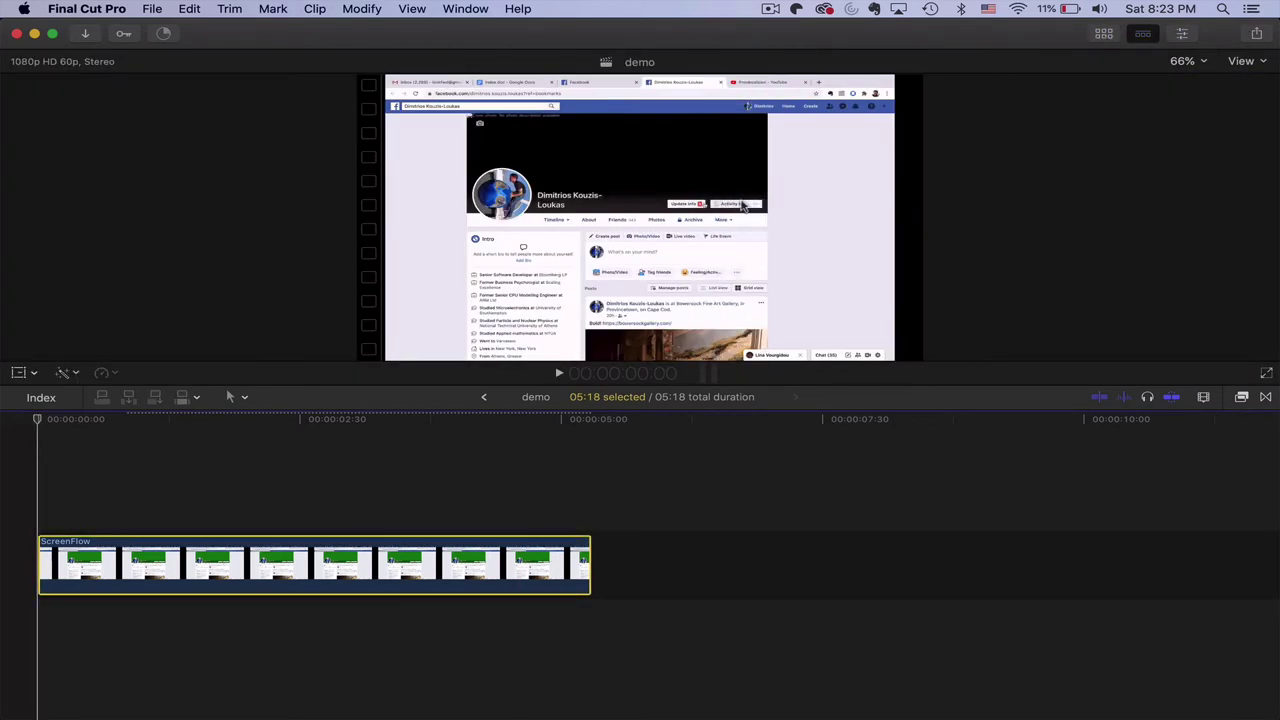
pyautogui.click(926, 386)
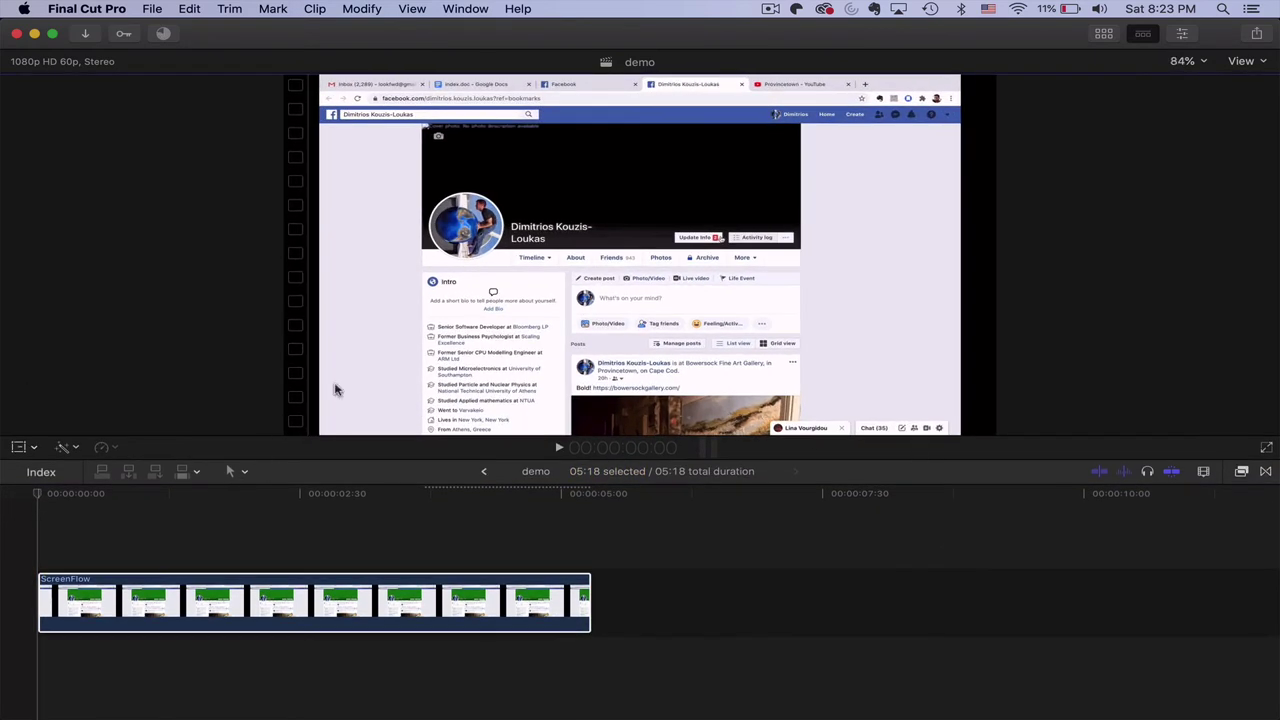
# Transform the ScreenFlow clip by scaling it up and repositioning it so the profile's cover area fills the frame's width.
pyautogui.click(19, 449)
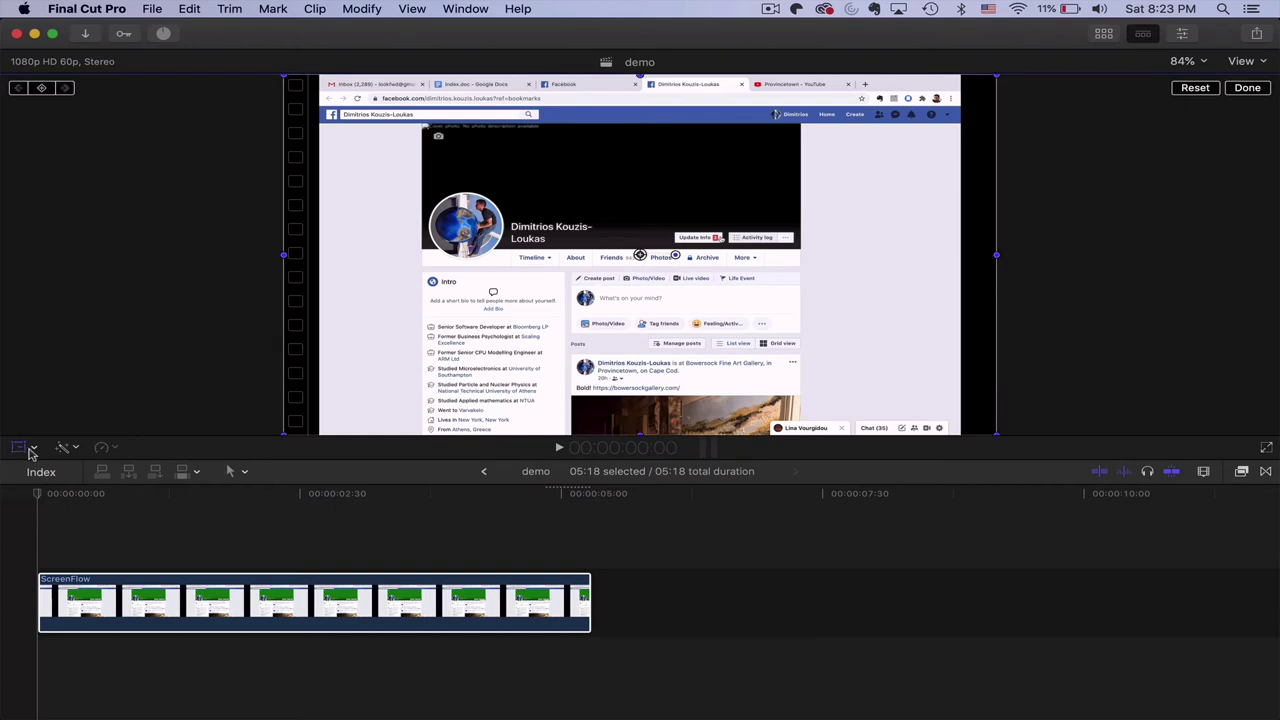
pyautogui.moveTo(285, 432); pyautogui.dragTo(20, 568)
pyautogui.moveTo(596, 274); pyautogui.dragTo(644, 340)
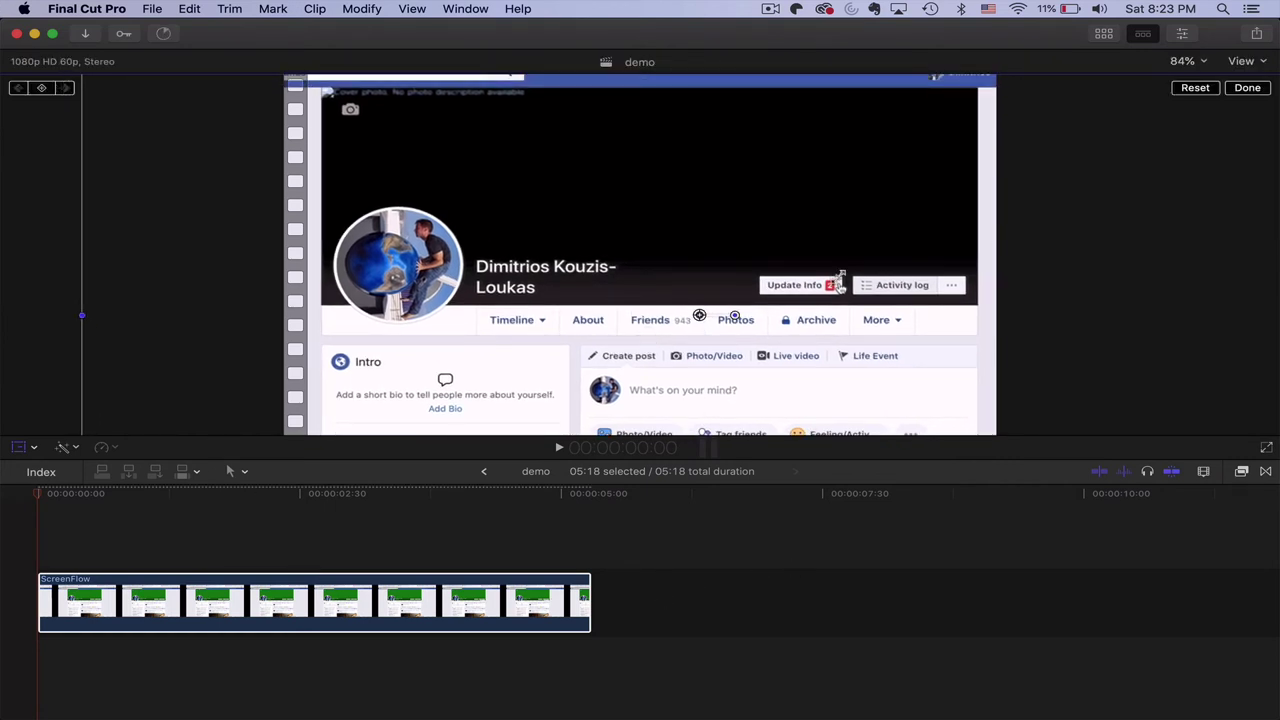
pyautogui.click(1247, 88)
pyautogui.press('super+minus')
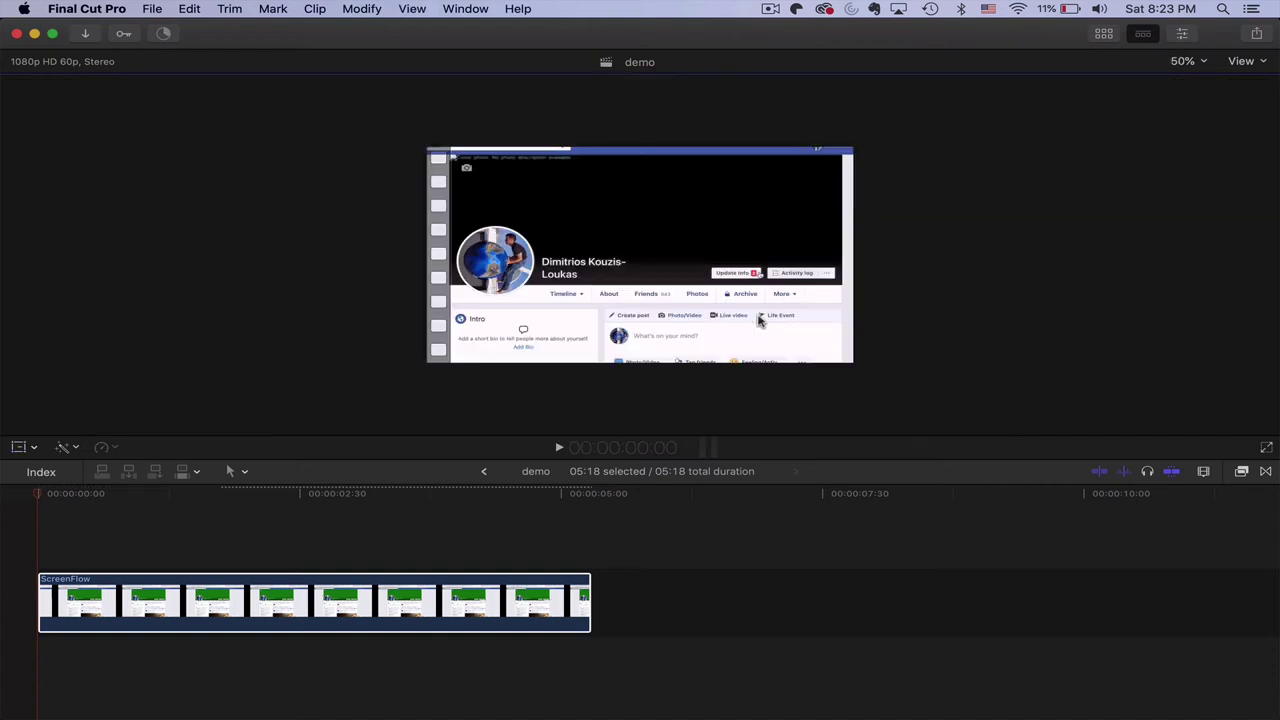
# Place the EGGS clip from the new-york-eggs event beneath the ScreenFlow clip, starting at the beginning of the timeline.
pyautogui.click(1104, 34)
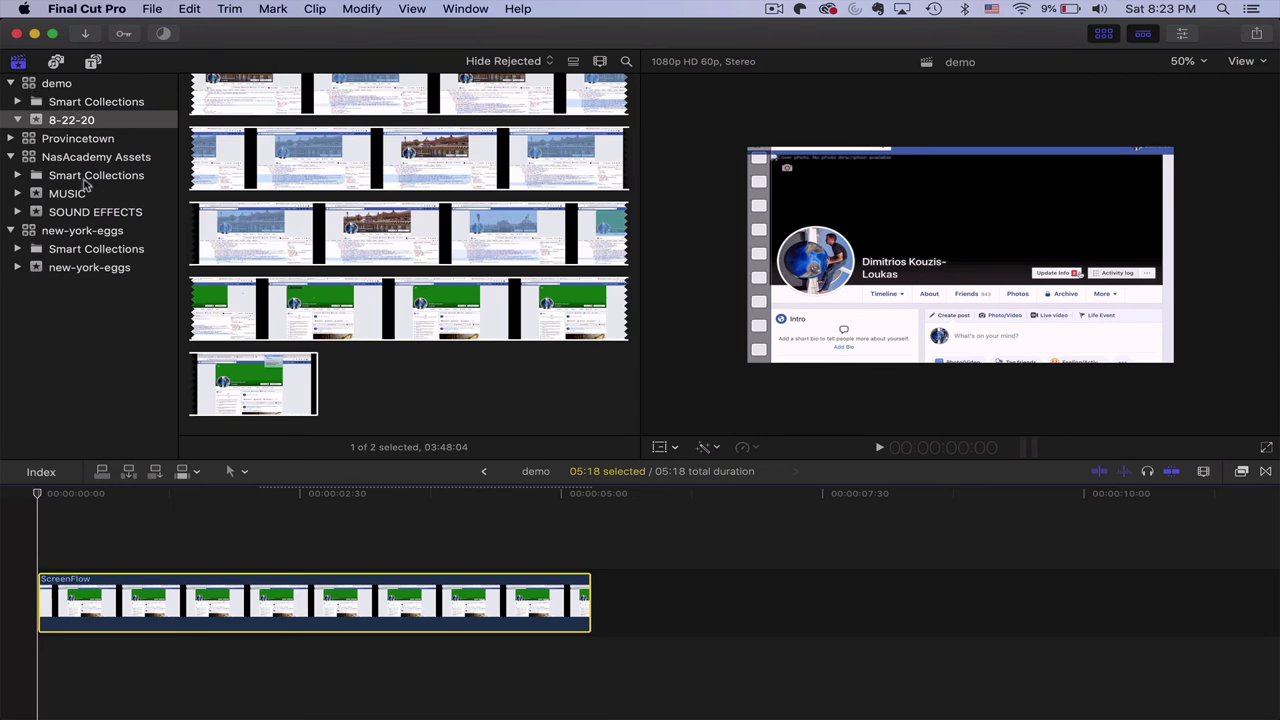
pyautogui.click(87, 268)
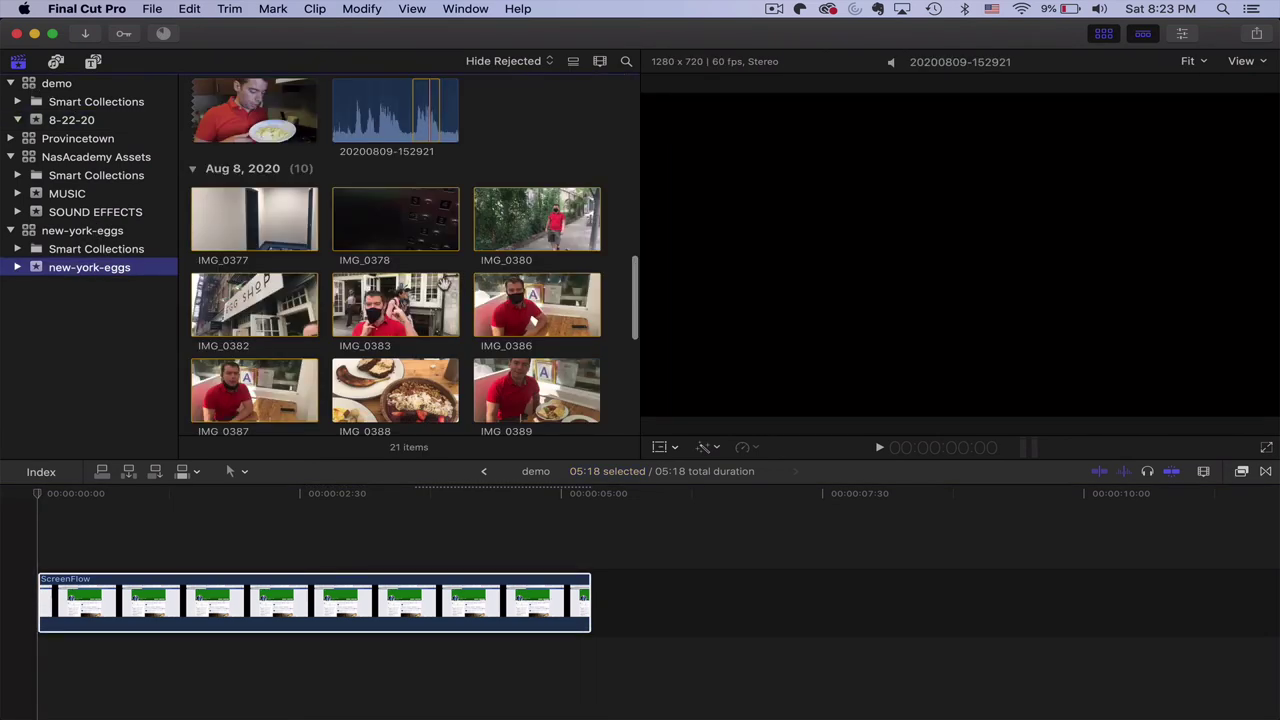
pyautogui.scroll(10, 379, 259)
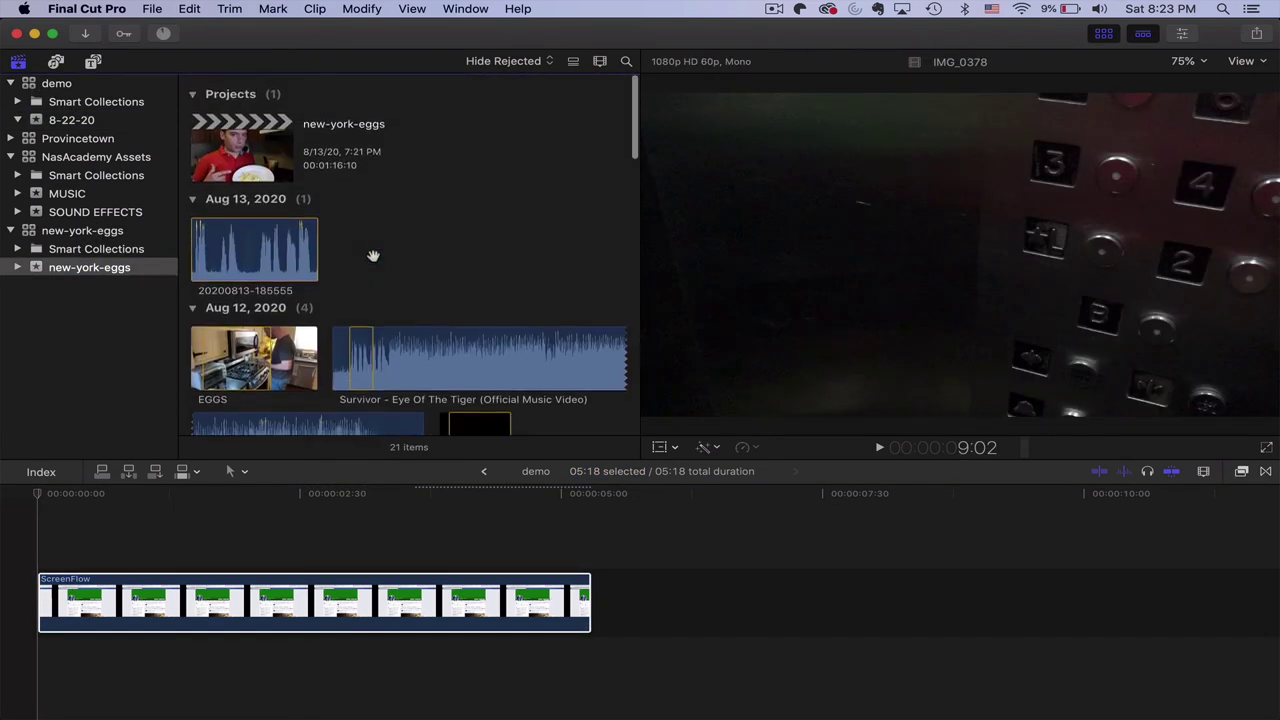
pyautogui.scroll(-5, 372, 256)
pyautogui.scroll(2, 372, 256)
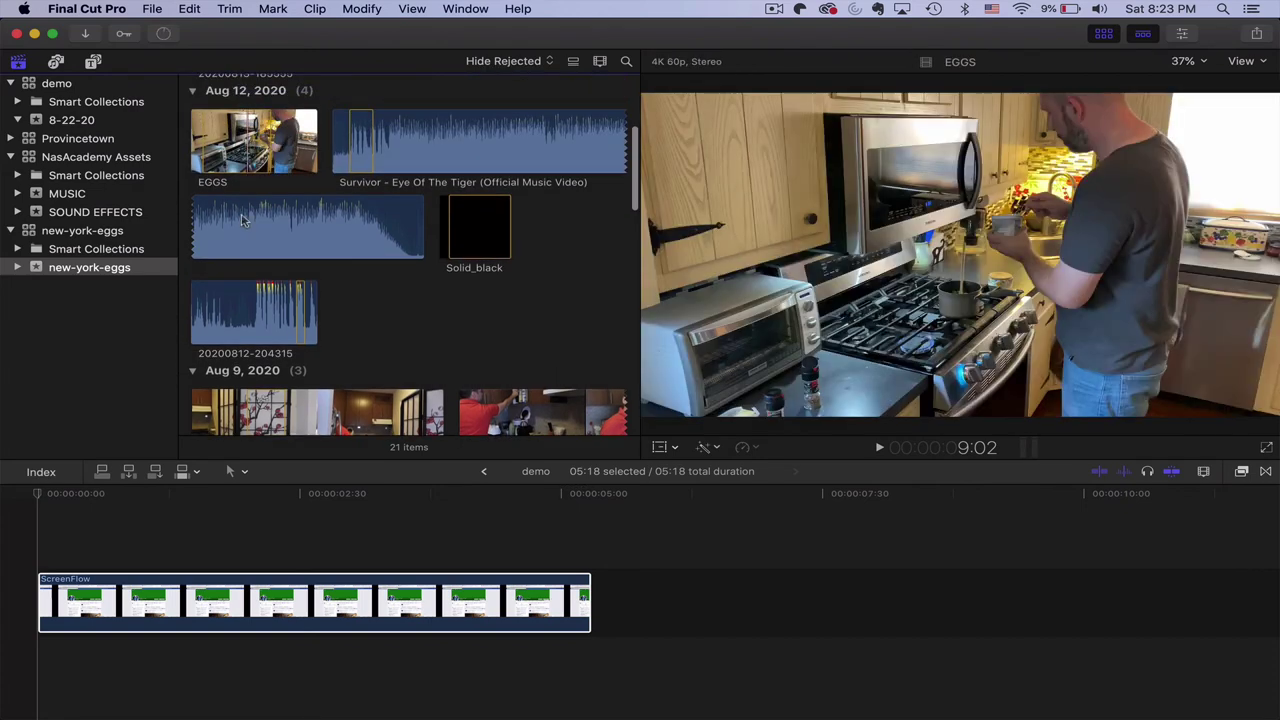
pyautogui.moveTo(250, 140); pyautogui.dragTo(40, 665)
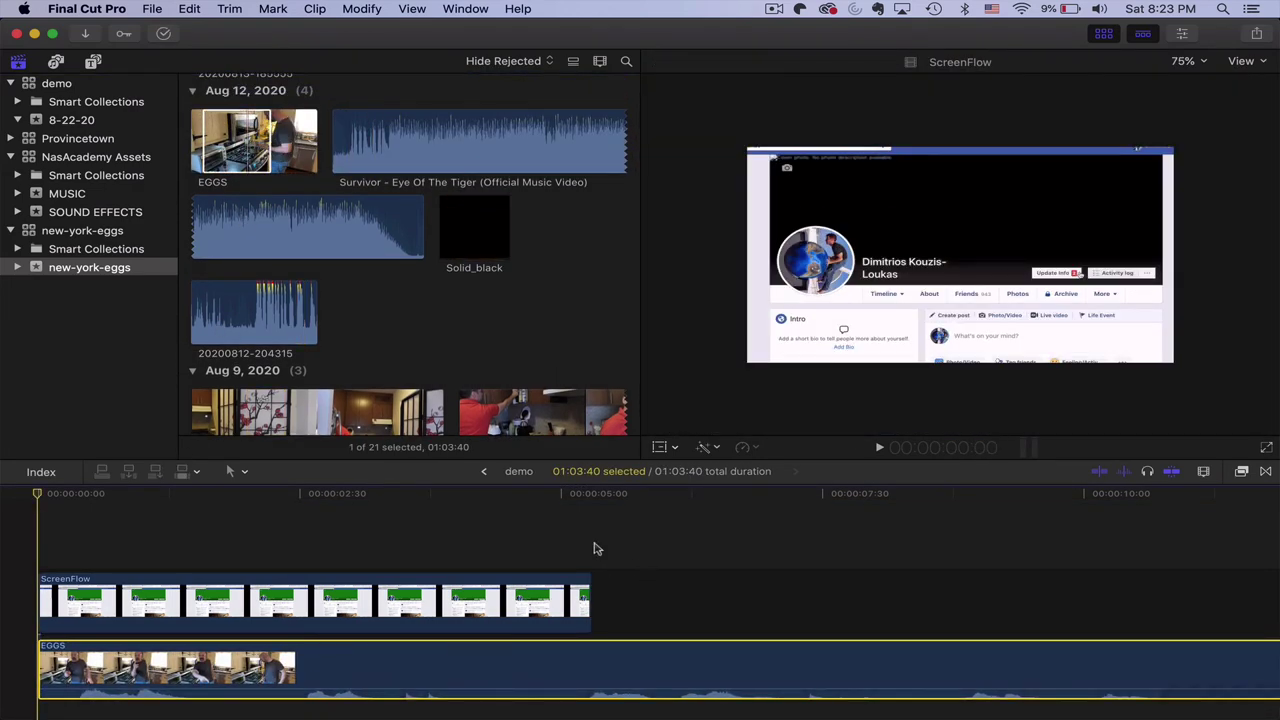
# Hide the browser, split the EGGS clip at 5:18 where the ScreenFlow clip ends, and delete its remainder.
pyautogui.click(766, 280)
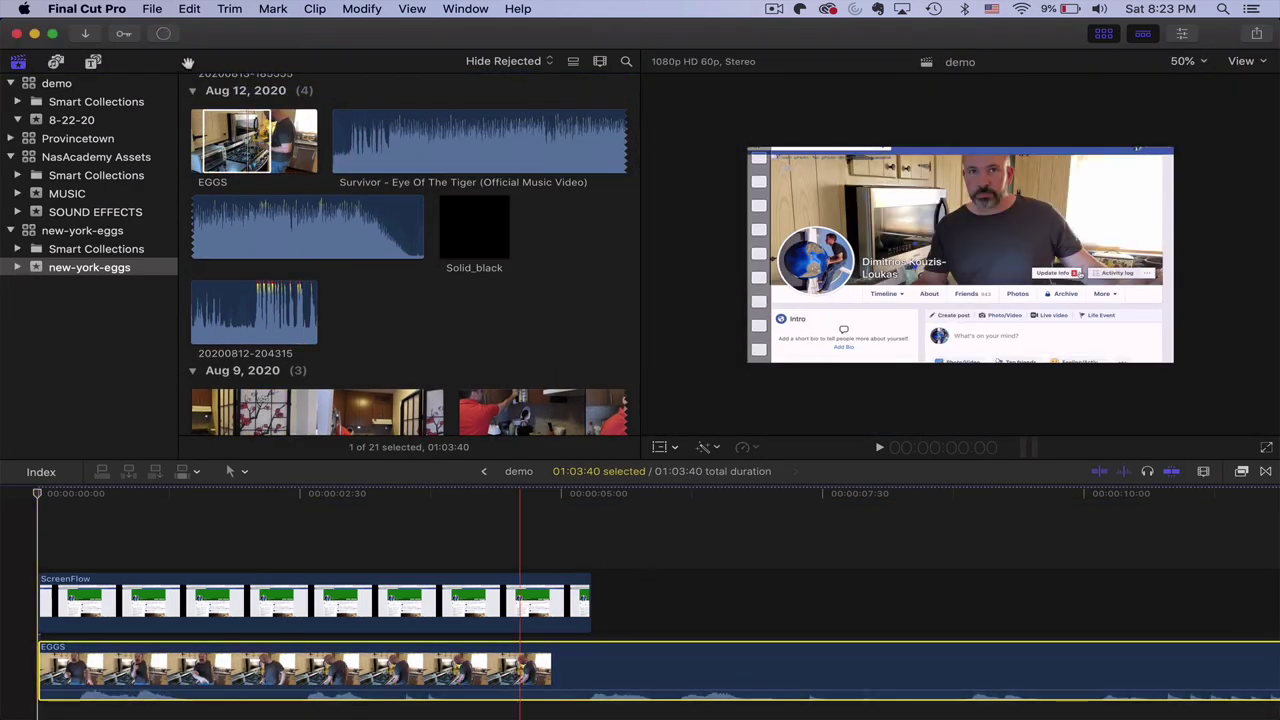
pyautogui.click(1104, 36)
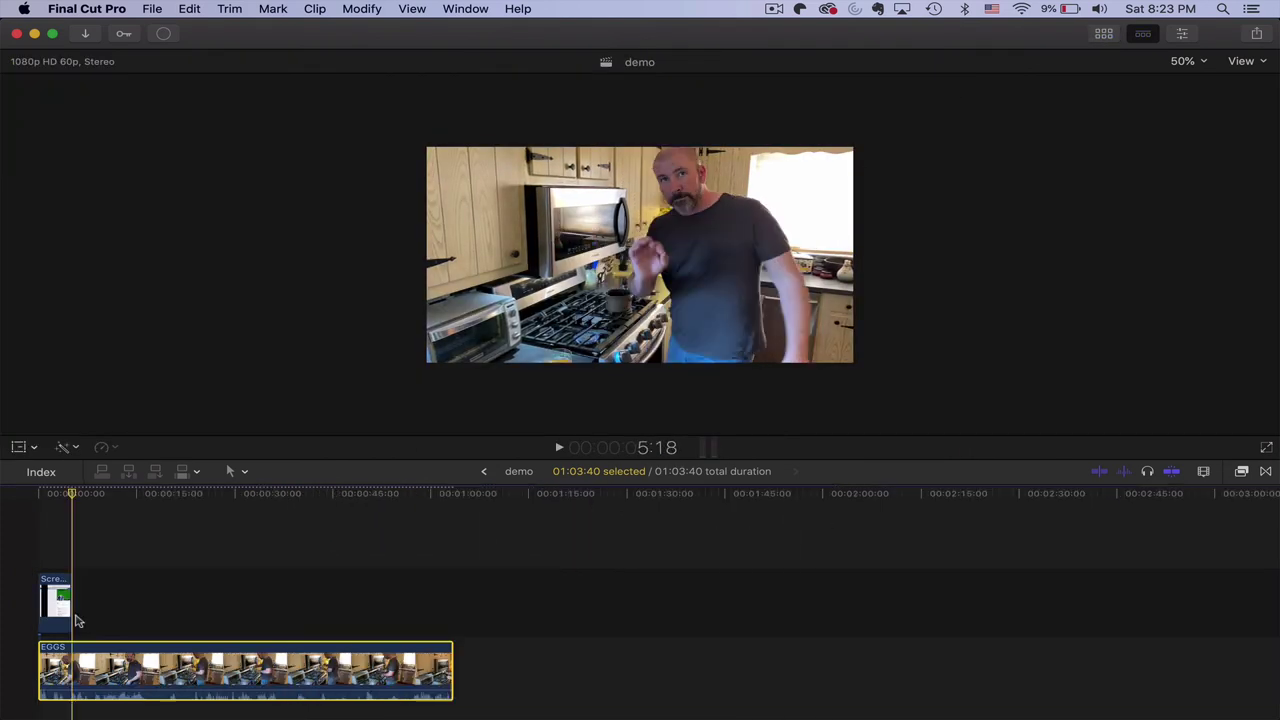
pyautogui.press('super+b')
pyautogui.click(113, 666)
pyautogui.press('Delete')
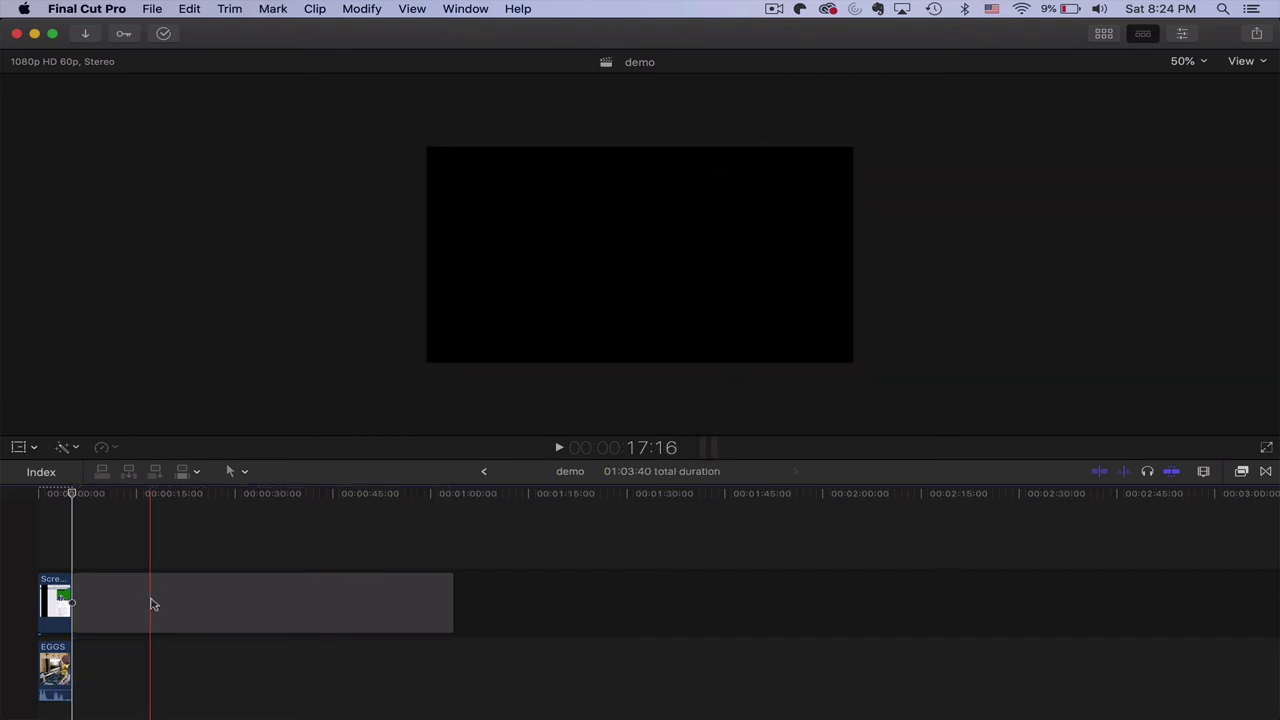
# Delete the empty gap after the ScreenFlow clip so that the timeline ends with the two stacked clips.
pyautogui.click(151, 603)
pyautogui.press('Delete')
pyautogui.press('super+equal')
pyautogui.press('super+equal')
pyautogui.press('super+equal')
pyautogui.press('super+equal')
pyautogui.hscroll(-10, 190, 570)
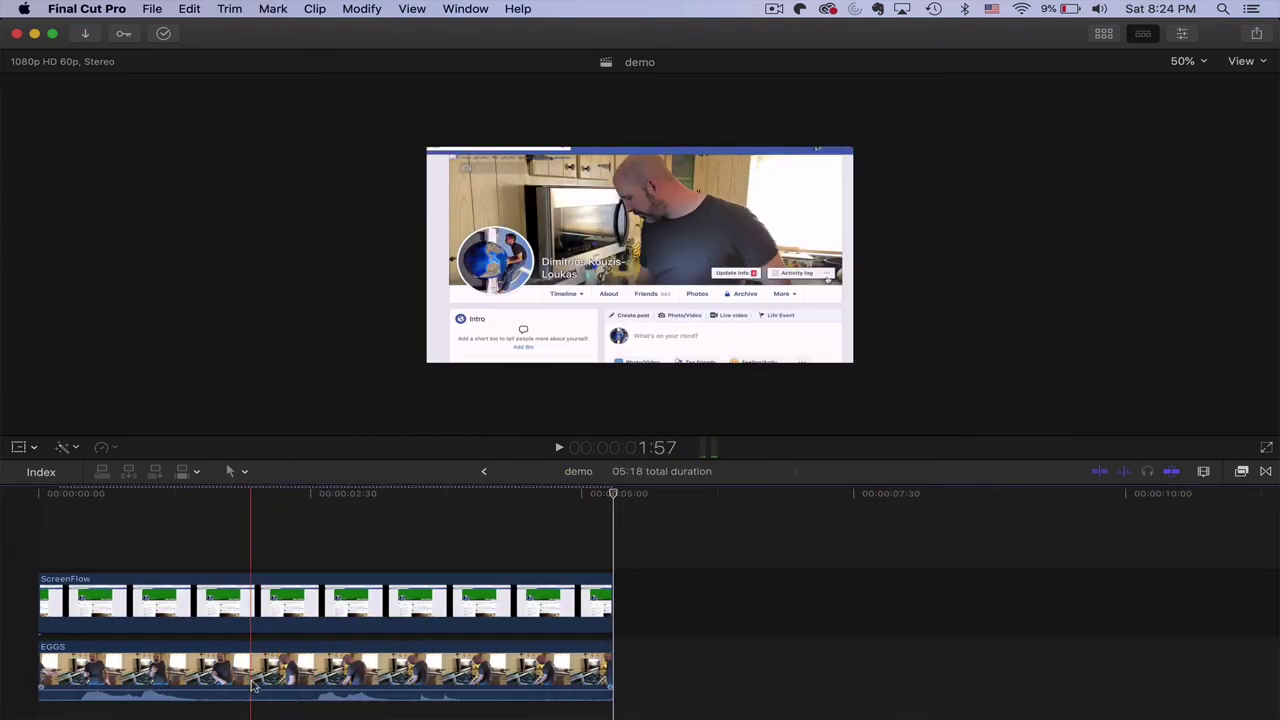
# With the playhead at 2:37, use Transform to scale the EGGS clip up beyond the frame behind the profile's cover area.
pyautogui.click(248, 665)
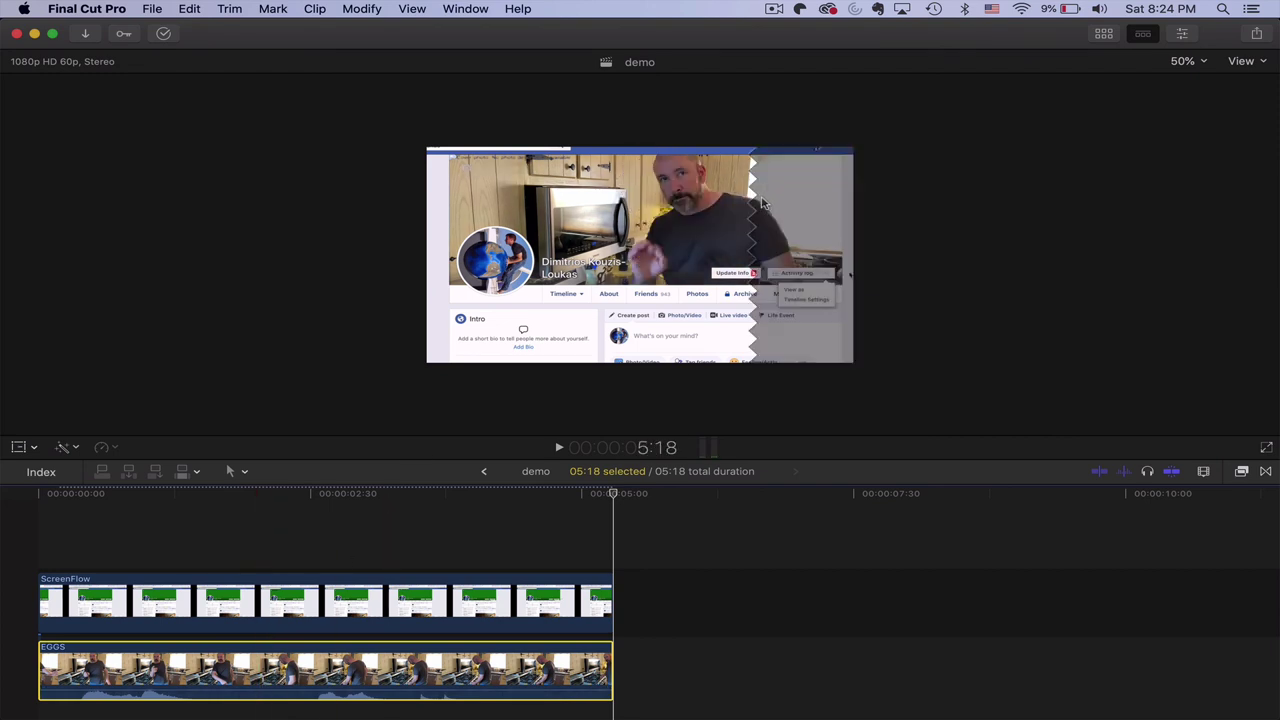
pyautogui.click(19, 448)
pyautogui.click(457, 660)
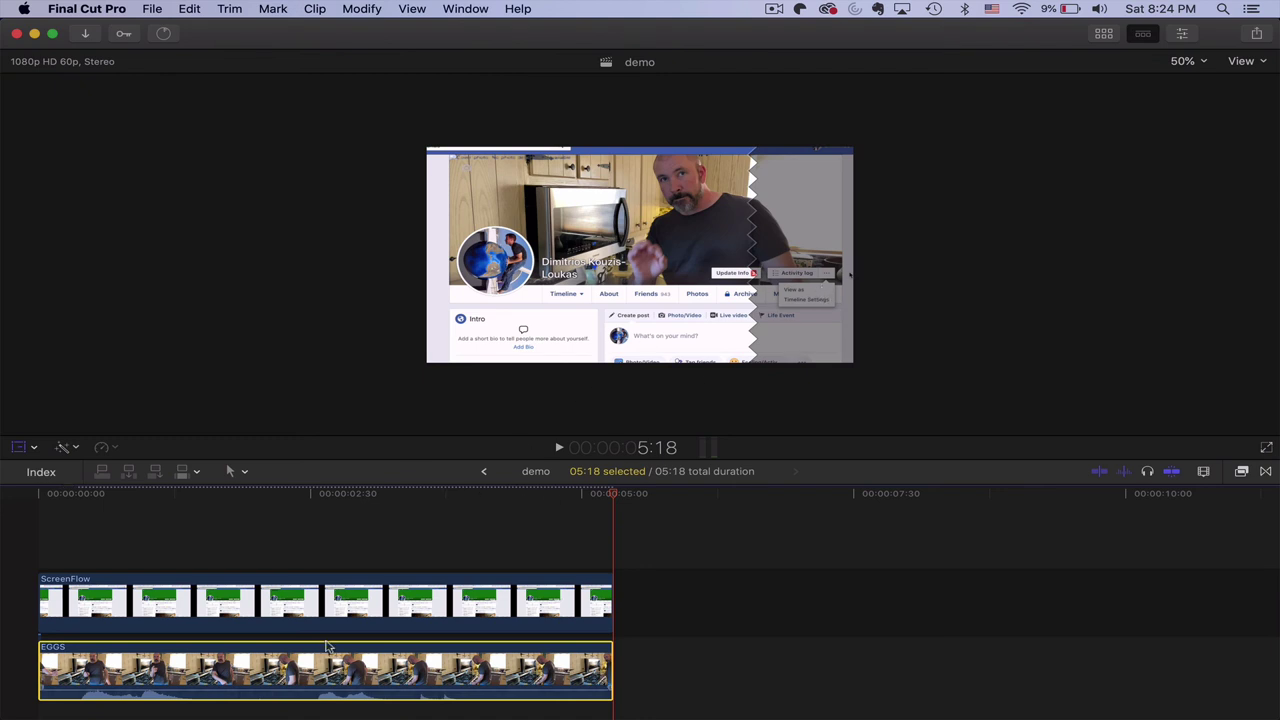
pyautogui.click(324, 494)
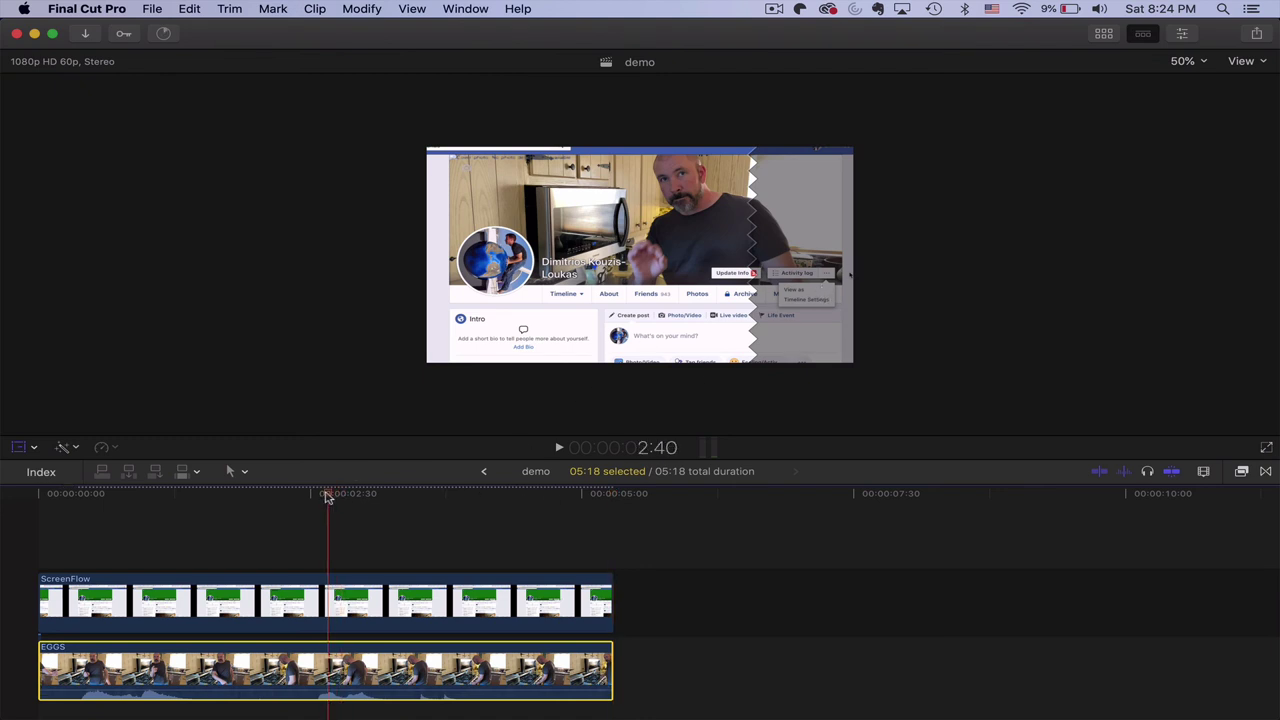
pyautogui.click(19, 448)
pyautogui.click(19, 448)
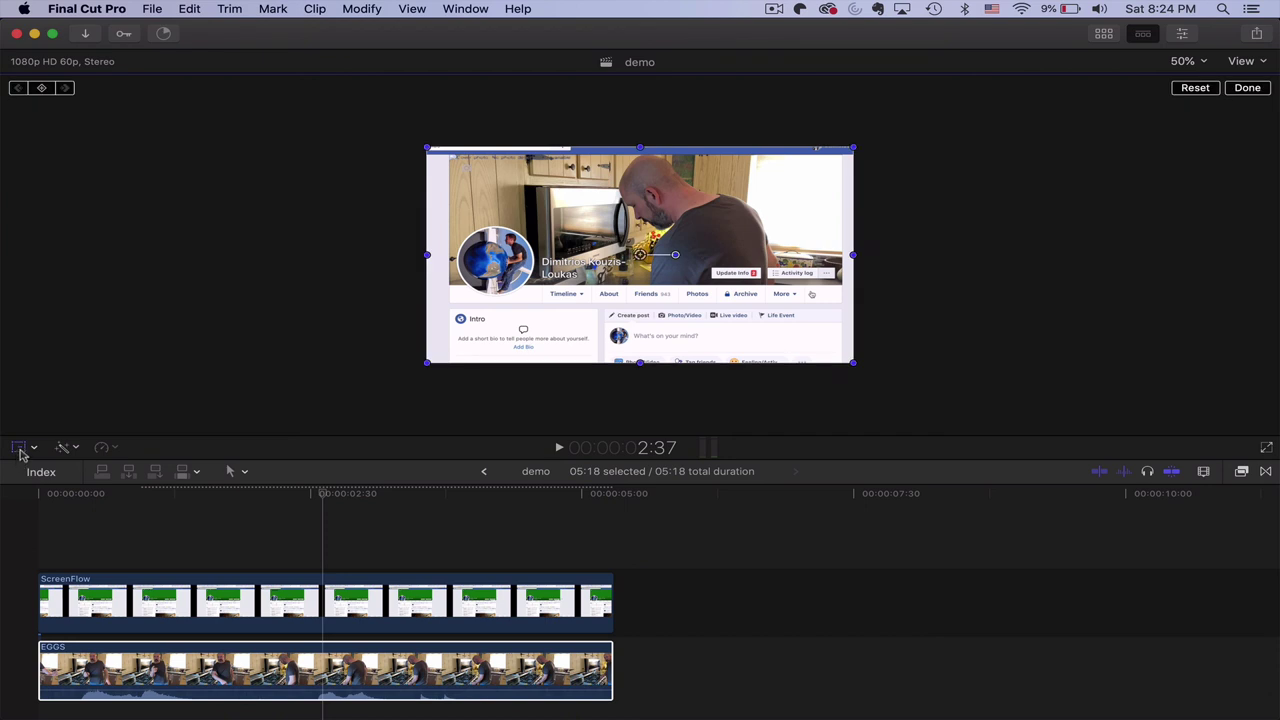
pyautogui.moveTo(851, 361); pyautogui.dragTo(930, 402)
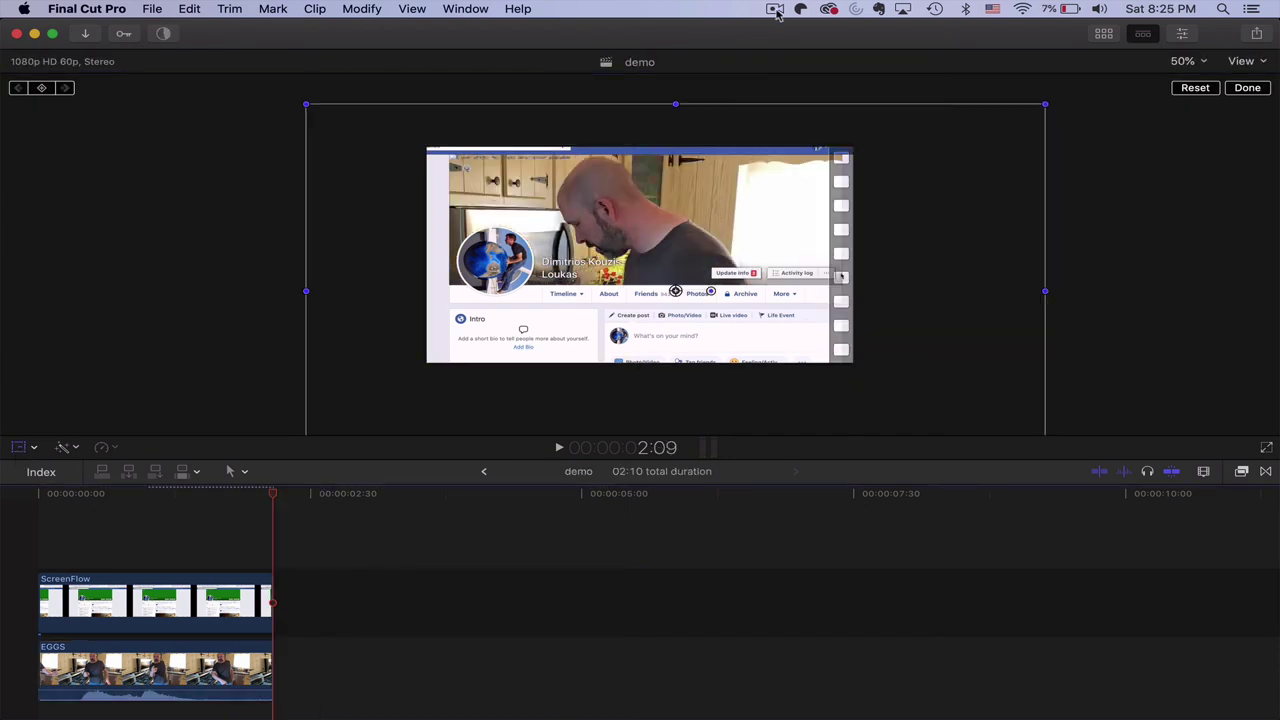